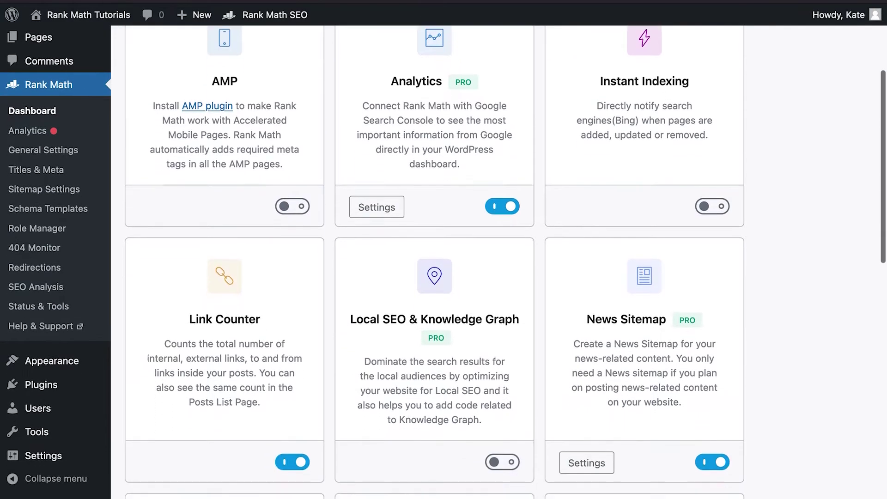
- Scroll through the Rank Math modules list to compare the Easy and Advanced Mode module sets
{"action": "scroll", "coordinate": [443, 258], "scroll_direction": "down", "scroll_amount": 4}
{"action": "scroll", "coordinate": [443, 259], "scroll_direction": "down", "scroll_amount": 1}
{"action": "scroll", "coordinate": [444, 259], "scroll_direction": "down", "scroll_amount": 3}
{"action": "scroll", "coordinate": [443, 259], "scroll_direction": "down", "scroll_amount": 5}
{"action": "scroll", "coordinate": [444, 258], "scroll_direction": "up", "scroll_amount": 5}
{"action": "scroll", "coordinate": [443, 259], "scroll_direction": "up", "scroll_amount": 10}
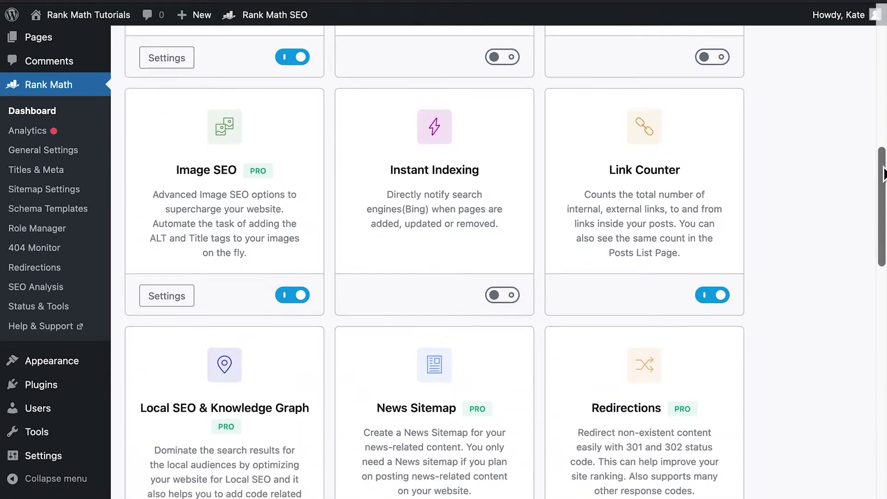
{"action": "scroll", "coordinate": [884, 174], "scroll_direction": "down", "scroll_amount": 6}
{"action": "scroll", "coordinate": [883, 175], "scroll_direction": "down", "scroll_amount": 3}
{"action": "scroll", "coordinate": [884, 175], "scroll_direction": "down", "scroll_amount": 10}
{"action": "scroll", "coordinate": [884, 175], "scroll_direction": "down", "scroll_amount": 2}
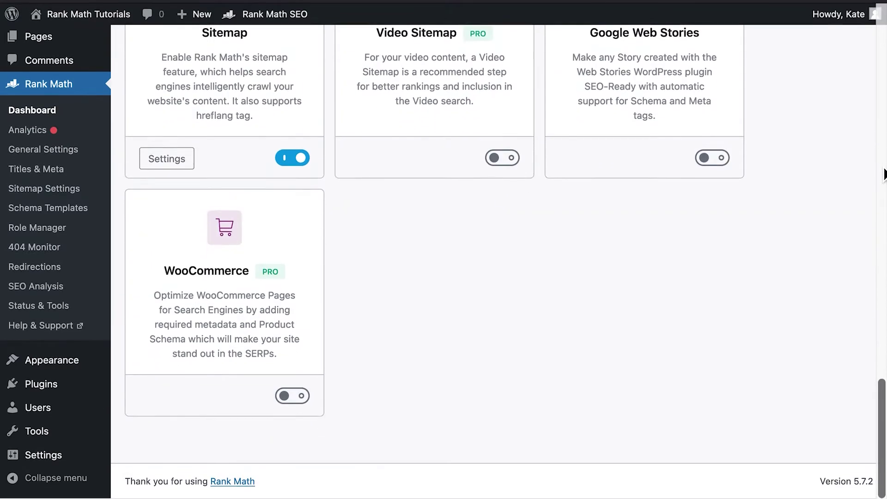
{"action": "scroll", "coordinate": [883, 175], "scroll_direction": "up", "scroll_amount": 5}
{"action": "scroll", "coordinate": [883, 174], "scroll_direction": "up", "scroll_amount": 20}
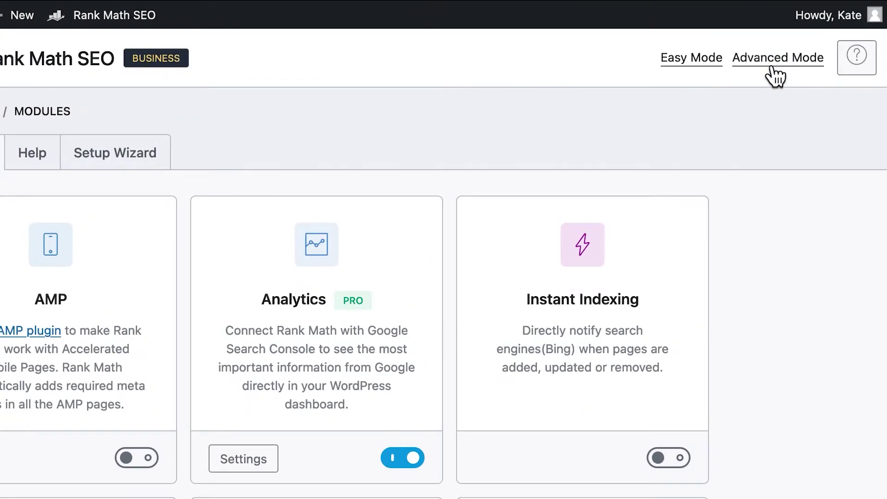
{"action": "left_click", "coordinate": [771, 67]}
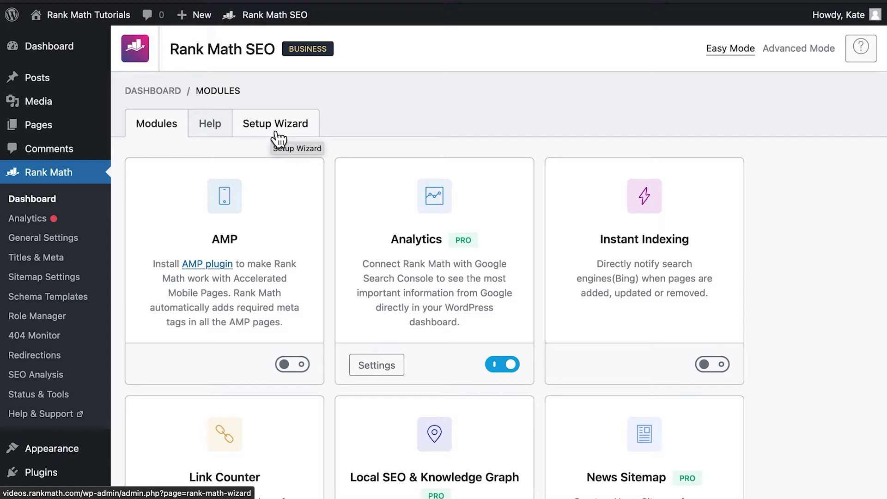
{"action": "left_click", "coordinate": [279, 137]}
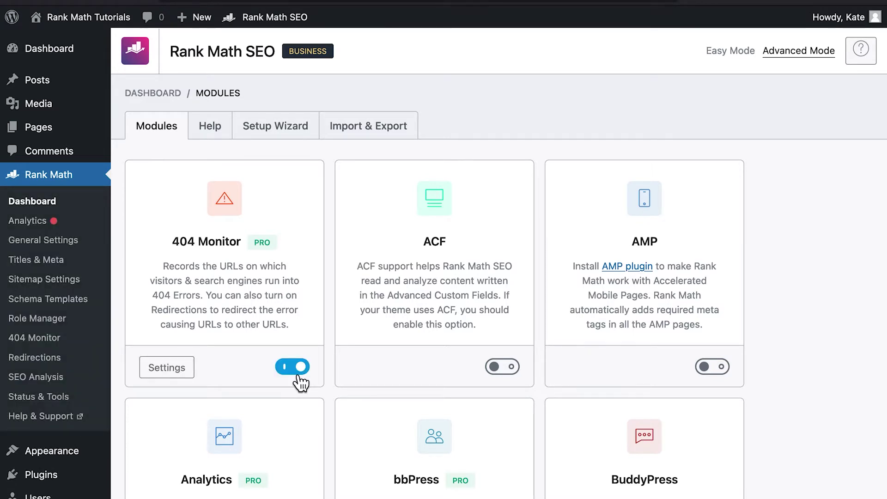
{"action": "left_click", "coordinate": [298, 375]}
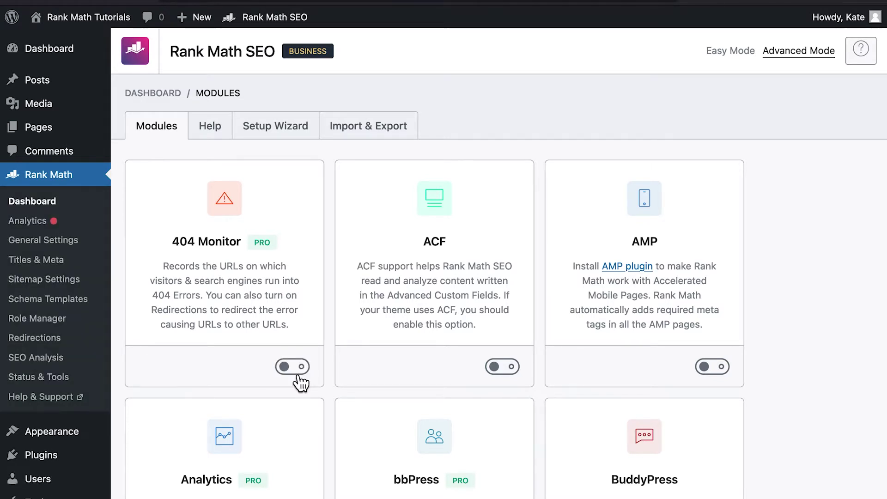
{"action": "left_click", "coordinate": [731, 54]}
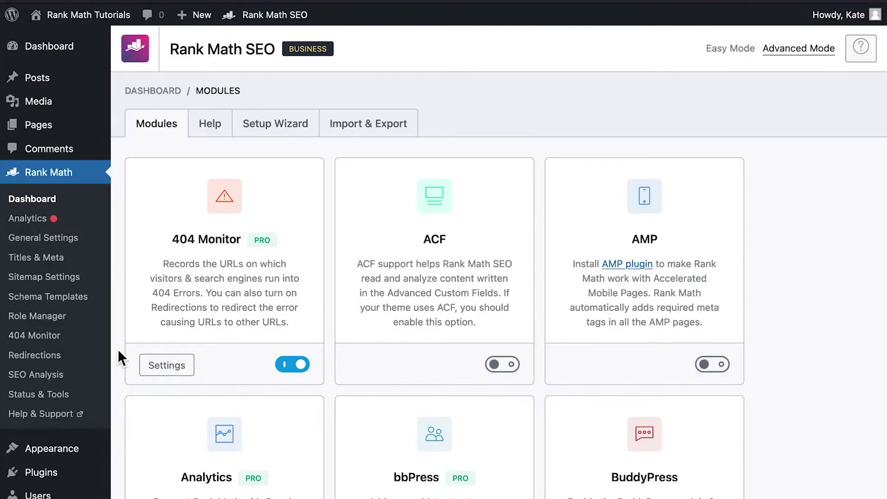
- Look through the 404 Monitor error log
{"action": "left_click", "coordinate": [82, 339]}
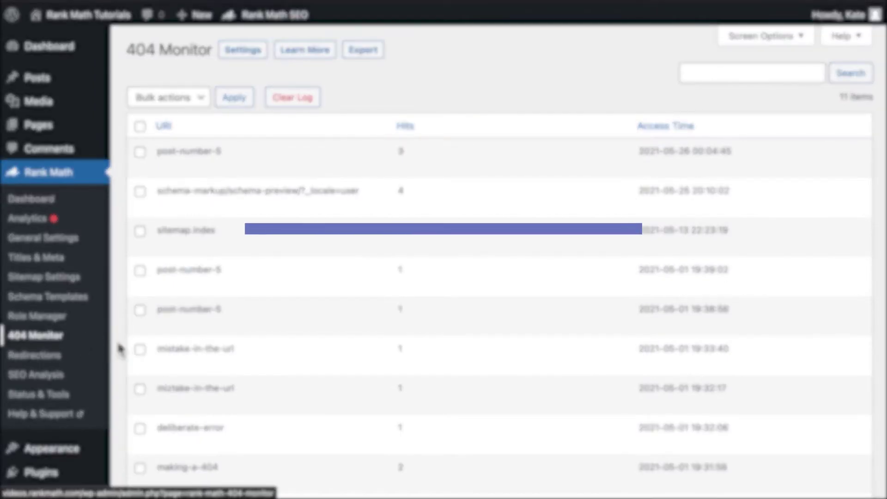
{"action": "scroll", "coordinate": [123, 348], "scroll_direction": "down", "scroll_amount": 1}
{"action": "scroll", "coordinate": [124, 349], "scroll_direction": "down", "scroll_amount": 3}
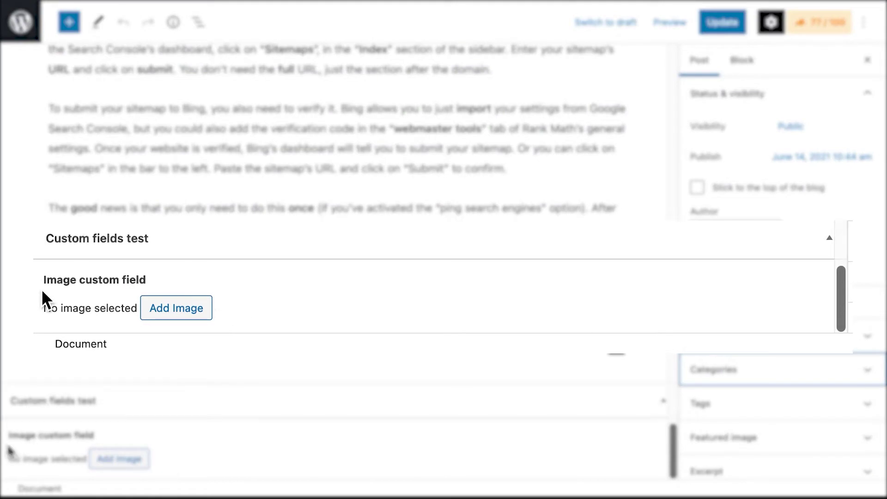
{"action": "left_click_drag", "start_coordinate": [44, 287], "coordinate": [131, 296]}
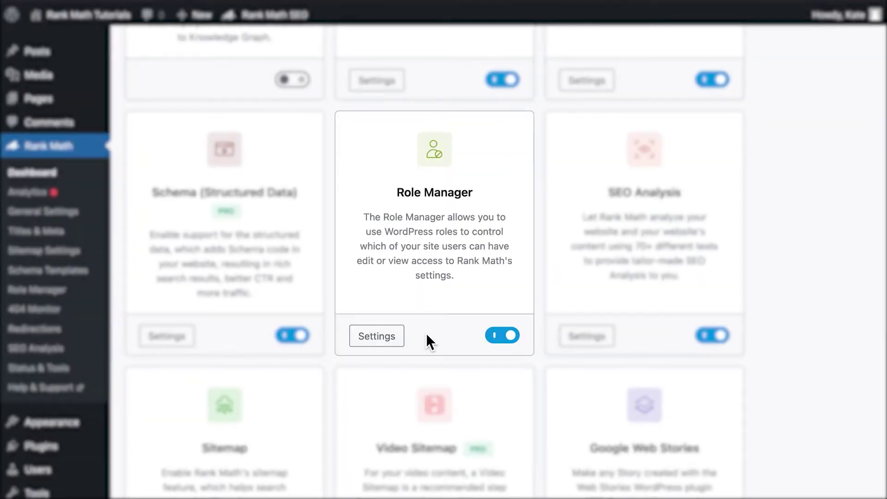
- Review the Role Manager access permissions for each user role
{"action": "left_click", "coordinate": [398, 336]}
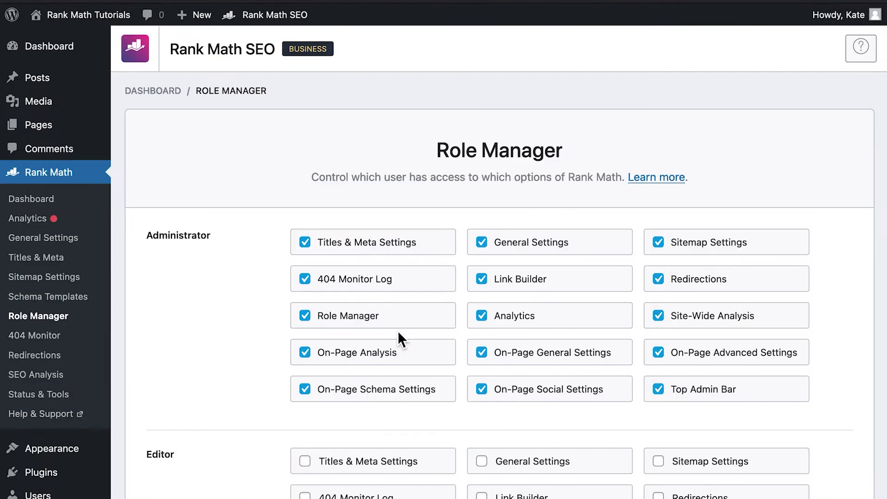
{"action": "scroll", "coordinate": [458, 414], "scroll_direction": "down", "scroll_amount": 1}
{"action": "scroll", "coordinate": [458, 414], "scroll_direction": "down", "scroll_amount": 2}
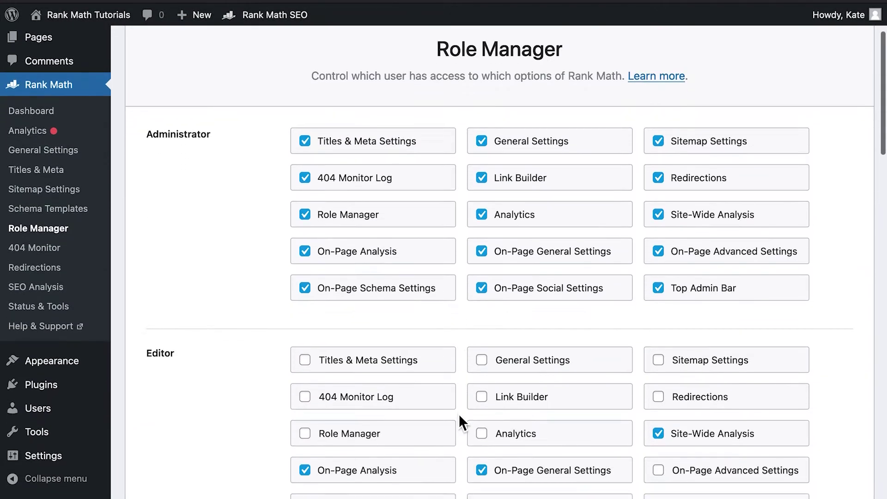
{"action": "scroll", "coordinate": [459, 414], "scroll_direction": "down", "scroll_amount": 2}
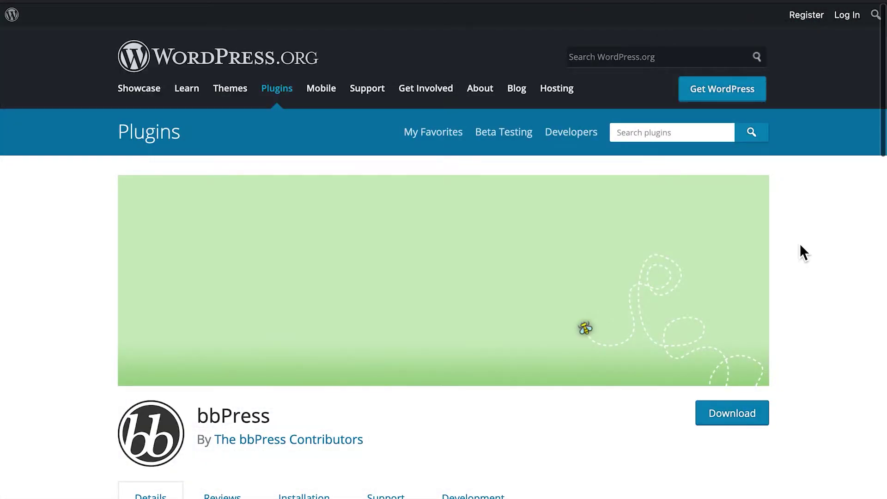
- Read the bbPress and BuddyPress plugin descriptions on WordPress.org
{"action": "scroll", "coordinate": [799, 243], "scroll_direction": "down", "scroll_amount": 2}
{"action": "scroll", "coordinate": [799, 243], "scroll_direction": "down", "scroll_amount": 2}
{"action": "scroll", "coordinate": [799, 243], "scroll_direction": "down", "scroll_amount": 2}
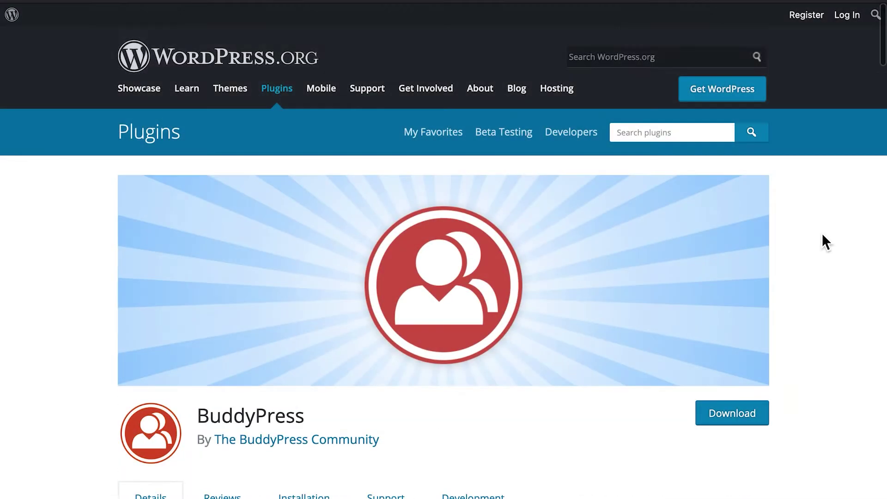
{"action": "scroll", "coordinate": [823, 236], "scroll_direction": "down", "scroll_amount": 2}
{"action": "scroll", "coordinate": [823, 236], "scroll_direction": "down", "scroll_amount": 3}
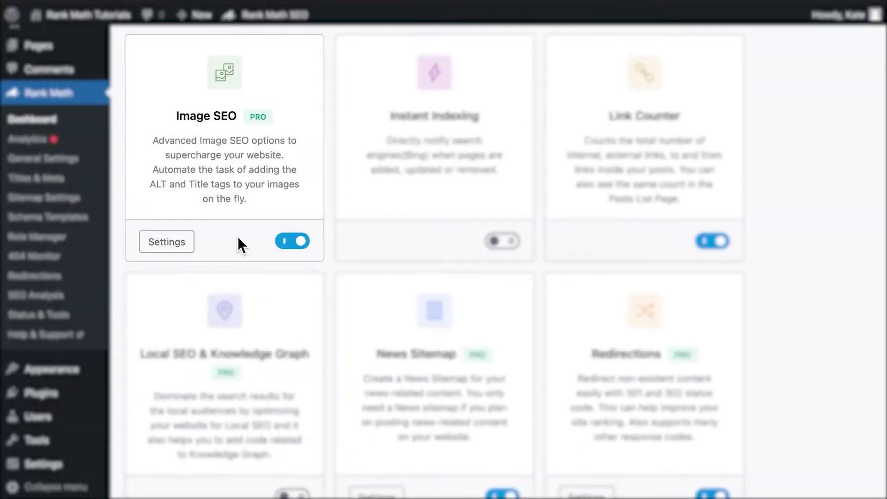
- Look through all the Image SEO options, then view the nine-item Redirections list
{"action": "left_click", "coordinate": [192, 241]}
{"action": "scroll", "coordinate": [282, 281], "scroll_direction": "down", "scroll_amount": 1}
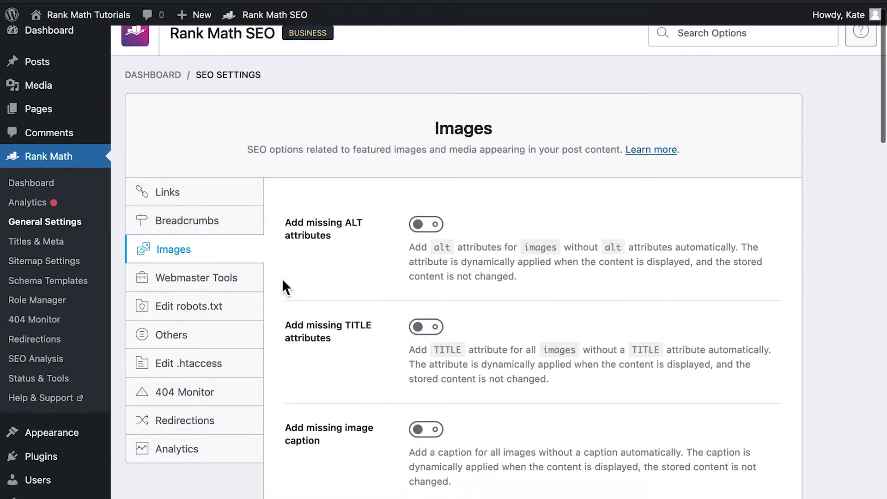
{"action": "scroll", "coordinate": [283, 280], "scroll_direction": "down", "scroll_amount": 1}
{"action": "scroll", "coordinate": [282, 280], "scroll_direction": "down", "scroll_amount": 2}
{"action": "scroll", "coordinate": [283, 281], "scroll_direction": "down", "scroll_amount": 3}
{"action": "scroll", "coordinate": [282, 281], "scroll_direction": "down", "scroll_amount": 1}
{"action": "scroll", "coordinate": [282, 281], "scroll_direction": "down", "scroll_amount": 1}
{"action": "scroll", "coordinate": [283, 281], "scroll_direction": "down", "scroll_amount": 1}
{"action": "scroll", "coordinate": [283, 281], "scroll_direction": "down", "scroll_amount": 1}
{"action": "scroll", "coordinate": [283, 281], "scroll_direction": "down", "scroll_amount": 1}
{"action": "scroll", "coordinate": [283, 281], "scroll_direction": "down", "scroll_amount": 1}
{"action": "scroll", "coordinate": [282, 281], "scroll_direction": "down", "scroll_amount": 2}
{"action": "scroll", "coordinate": [283, 281], "scroll_direction": "down", "scroll_amount": 2}
{"action": "scroll", "coordinate": [282, 279], "scroll_direction": "down", "scroll_amount": 1}
{"action": "scroll", "coordinate": [276, 262], "scroll_direction": "down", "scroll_amount": 1}
{"action": "scroll", "coordinate": [276, 262], "scroll_direction": "down", "scroll_amount": 2}
{"action": "scroll", "coordinate": [276, 262], "scroll_direction": "down", "scroll_amount": 1}
{"action": "scroll", "coordinate": [277, 263], "scroll_direction": "down", "scroll_amount": 2}
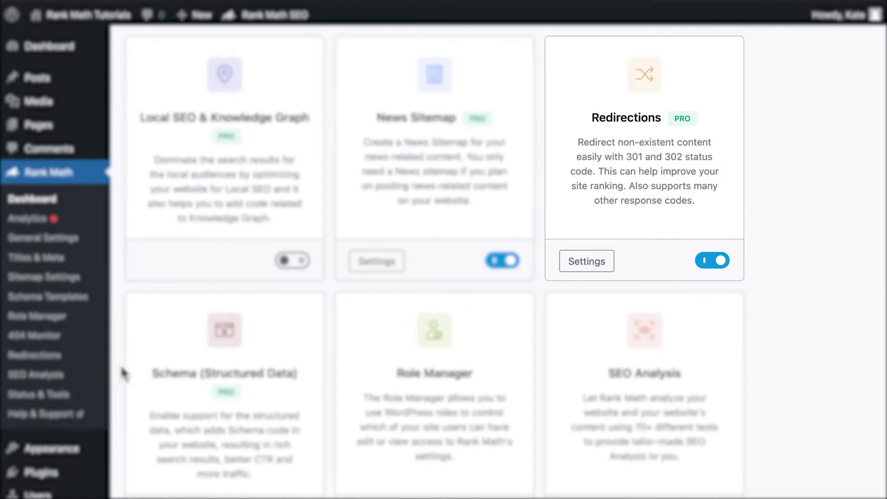
{"action": "left_click", "coordinate": [98, 362]}
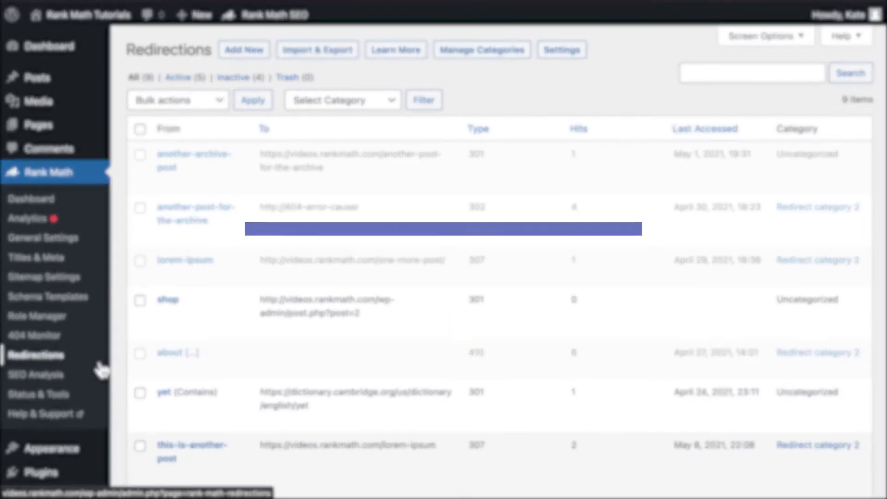
{"action": "scroll", "coordinate": [100, 368], "scroll_direction": "down", "scroll_amount": 1}
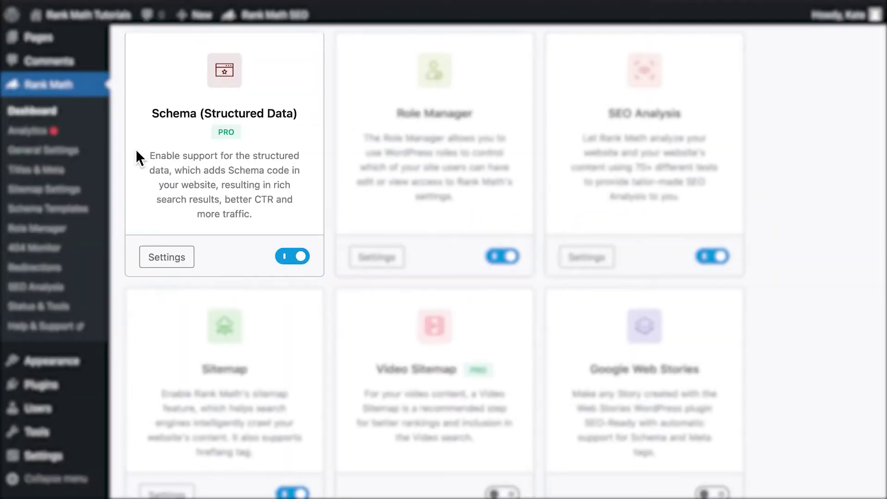
- Check the Pages title and Schema Type defaults, then view the empty Schema Templates list
{"action": "left_click", "coordinate": [98, 175]}
{"action": "left_click", "coordinate": [211, 363]}
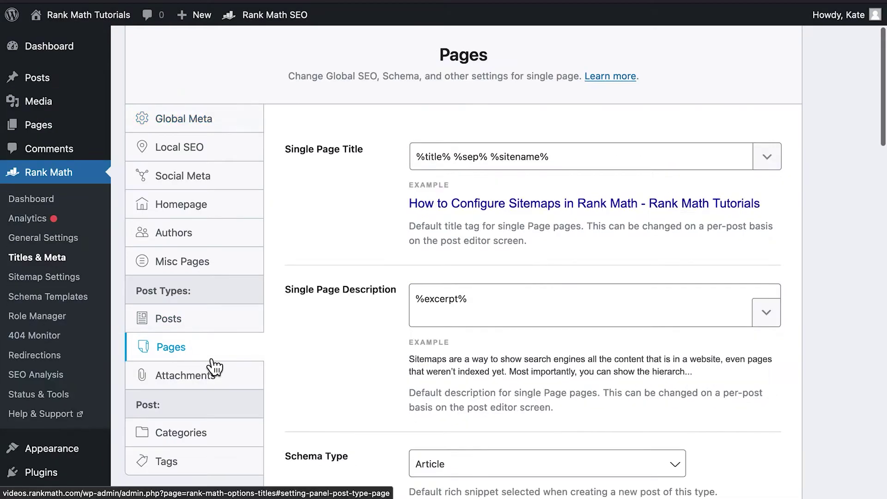
{"action": "scroll", "coordinate": [270, 344], "scroll_direction": "down", "scroll_amount": 5}
{"action": "scroll", "coordinate": [271, 347], "scroll_direction": "down", "scroll_amount": 1}
{"action": "scroll", "coordinate": [271, 345], "scroll_direction": "down", "scroll_amount": 1}
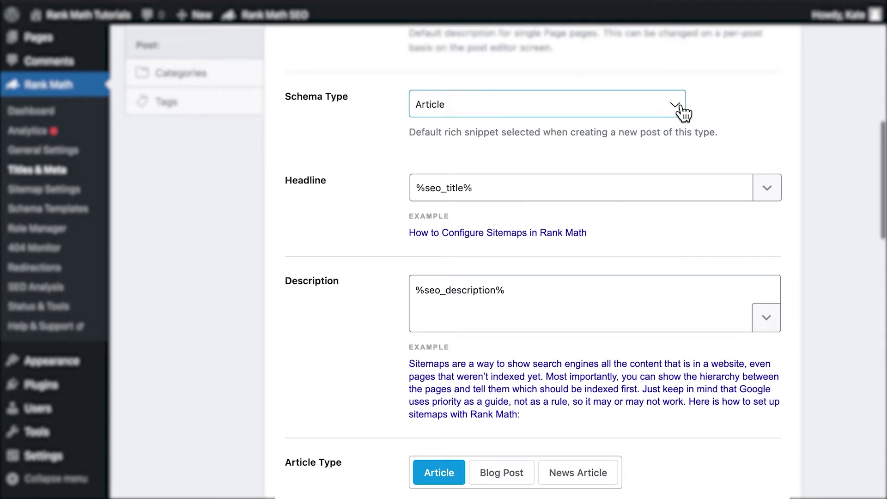
{"action": "left_click", "coordinate": [94, 211]}
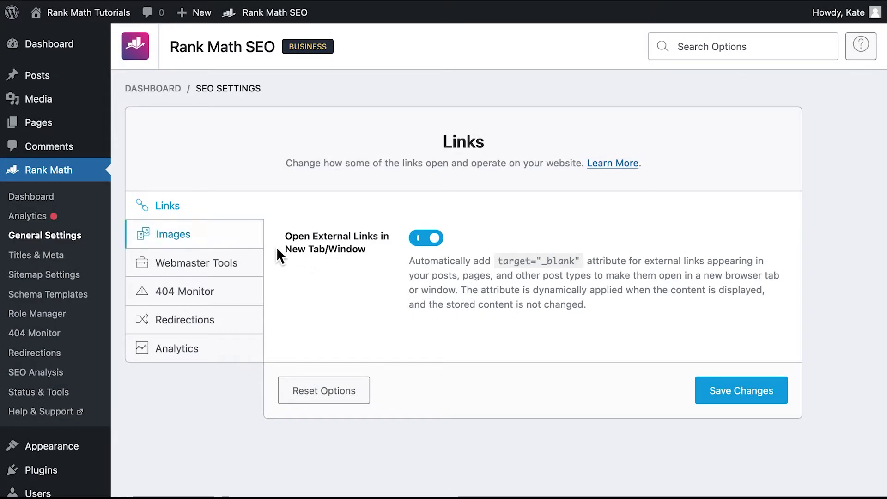
- Review the Advanced Mode Links options, such as Open External Links, down to the end
{"action": "left_click_drag", "start_coordinate": [287, 239], "coordinate": [383, 245]}
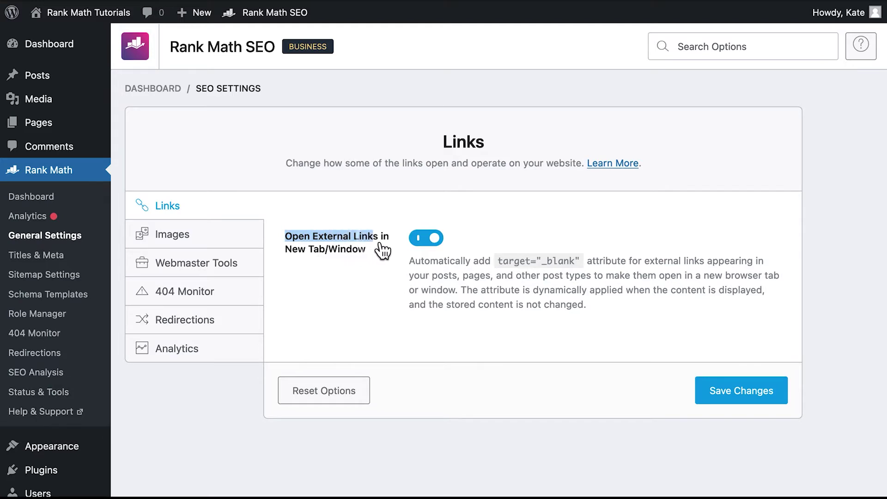
{"action": "left_click", "coordinate": [387, 280]}
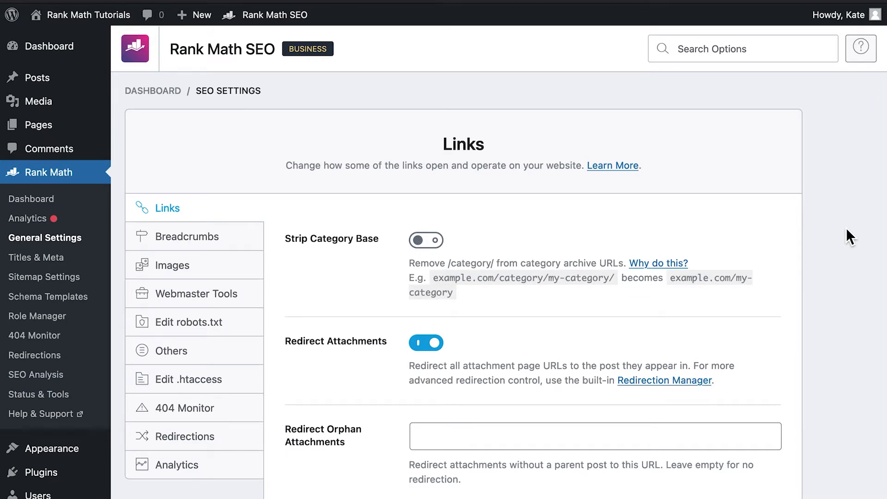
{"action": "scroll", "coordinate": [847, 230], "scroll_direction": "down", "scroll_amount": 6}
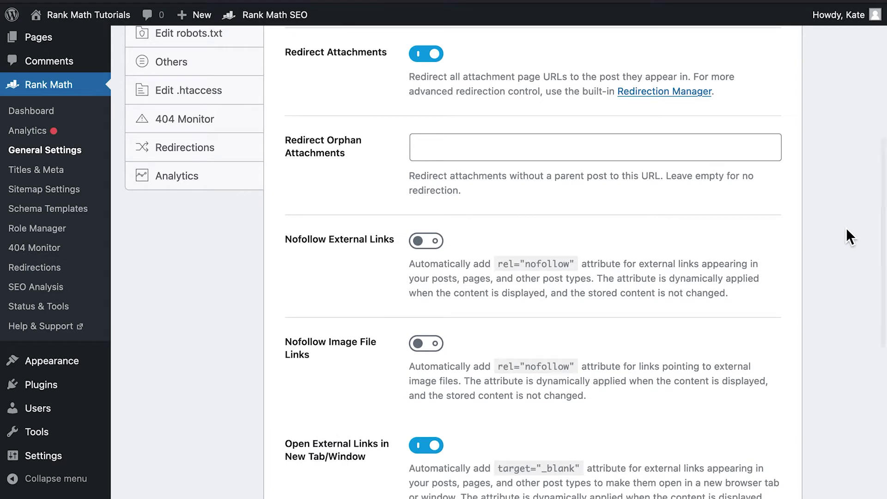
{"action": "scroll", "coordinate": [847, 230], "scroll_direction": "down", "scroll_amount": 2}
{"action": "scroll", "coordinate": [847, 227], "scroll_direction": "down", "scroll_amount": 3}
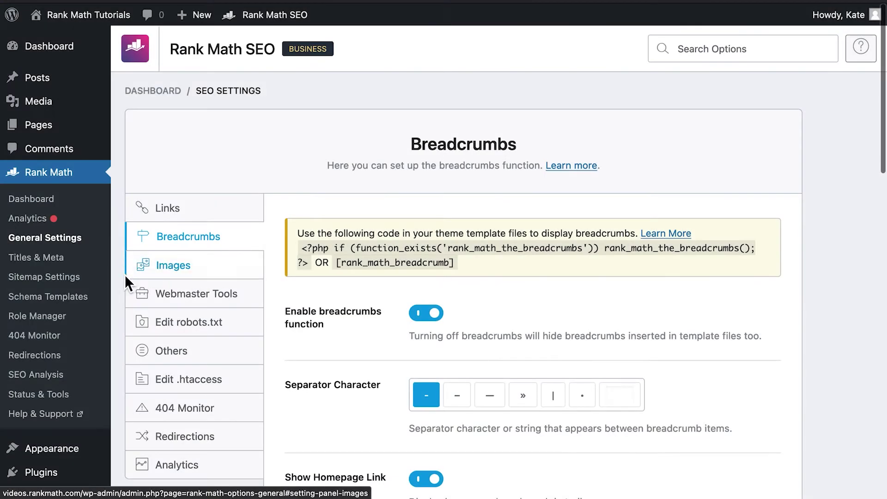
- Look through the Breadcrumbs settings, then move to the .htaccess editing panel
{"action": "scroll", "coordinate": [116, 283], "scroll_direction": "down", "scroll_amount": 10}
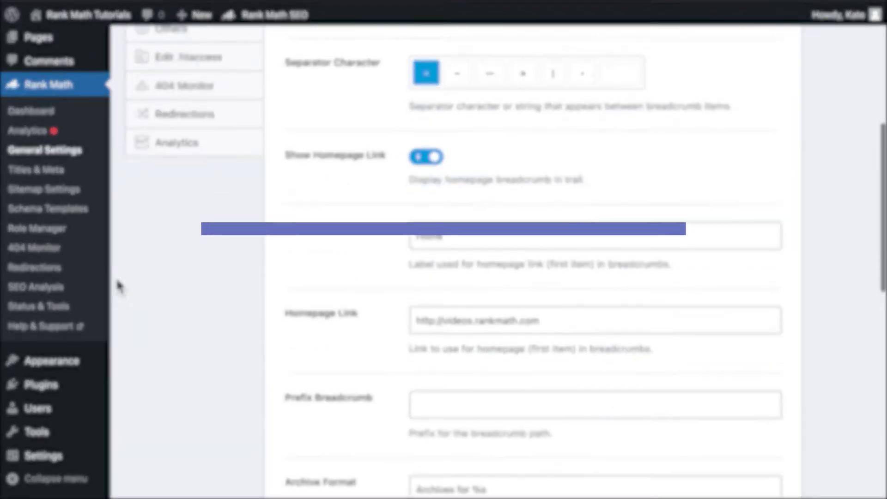
{"action": "scroll", "coordinate": [116, 283], "scroll_direction": "down", "scroll_amount": 5}
{"action": "scroll", "coordinate": [116, 283], "scroll_direction": "down", "scroll_amount": 2}
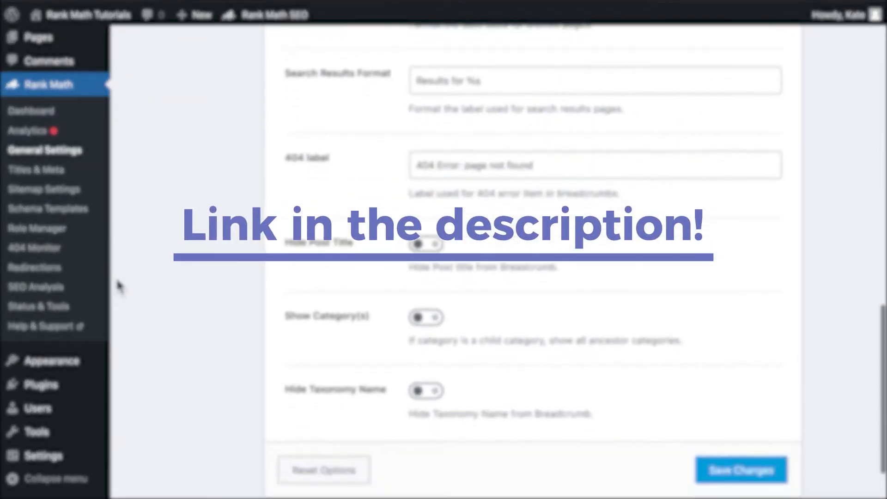
{"action": "scroll", "coordinate": [117, 283], "scroll_direction": "down", "scroll_amount": 2}
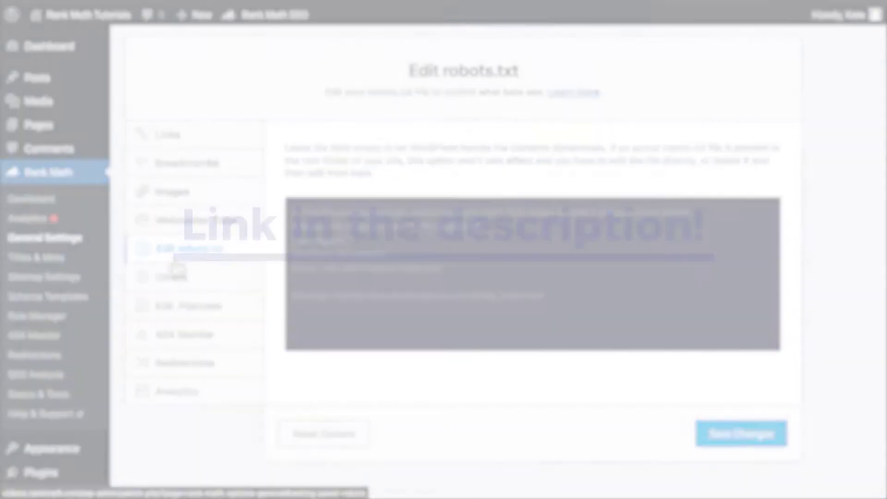
{"action": "left_click", "coordinate": [241, 312]}
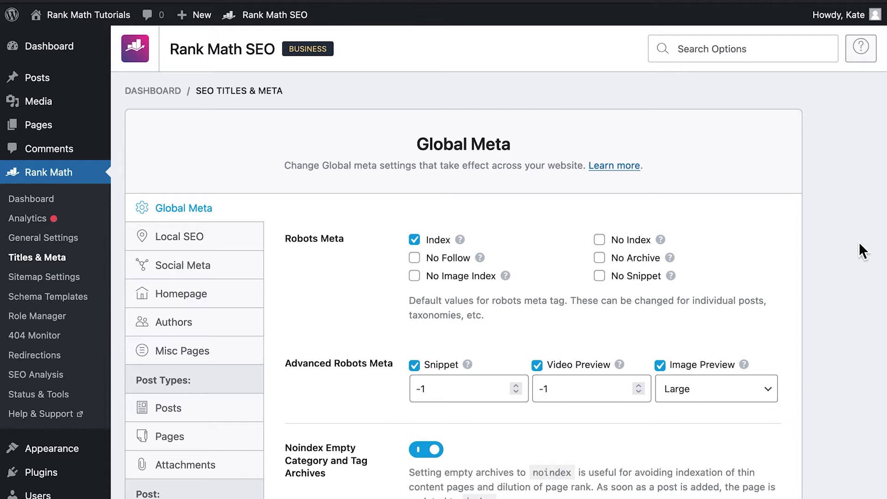
{"action": "scroll", "coordinate": [858, 242], "scroll_direction": "down", "scroll_amount": 10}
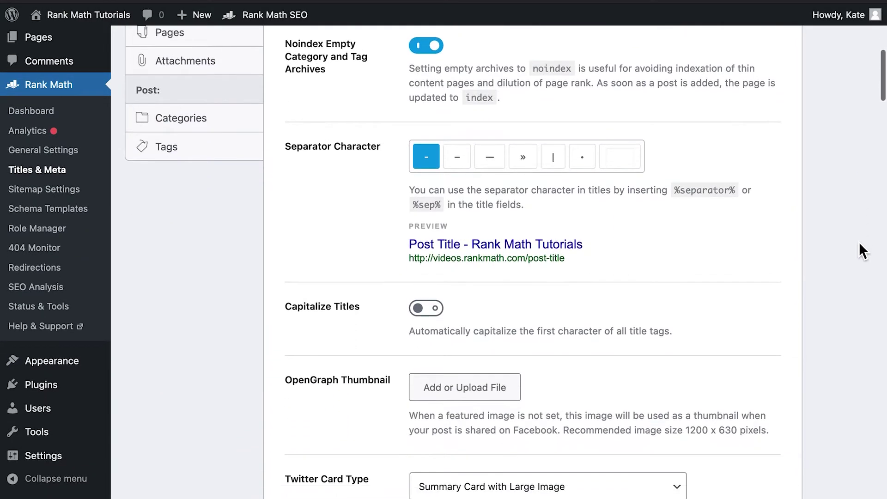
{"action": "scroll", "coordinate": [858, 242], "scroll_direction": "up", "scroll_amount": 1}
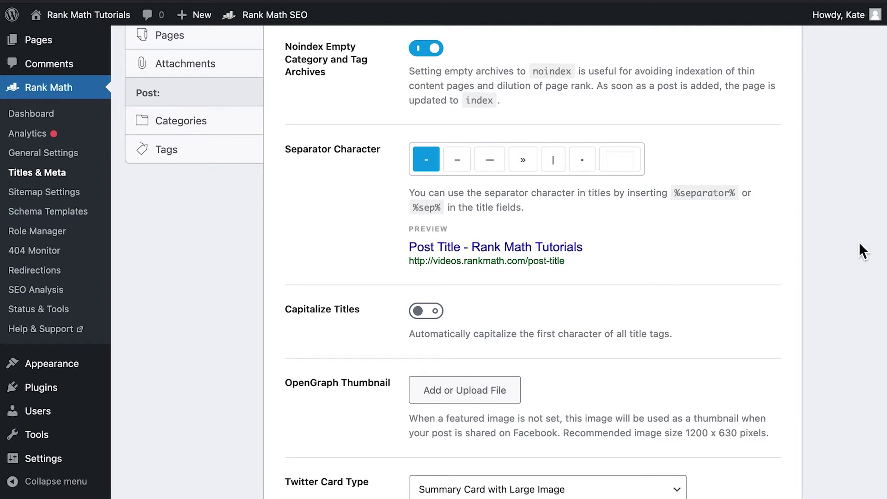
{"action": "scroll", "coordinate": [859, 242], "scroll_direction": "down", "scroll_amount": 8}
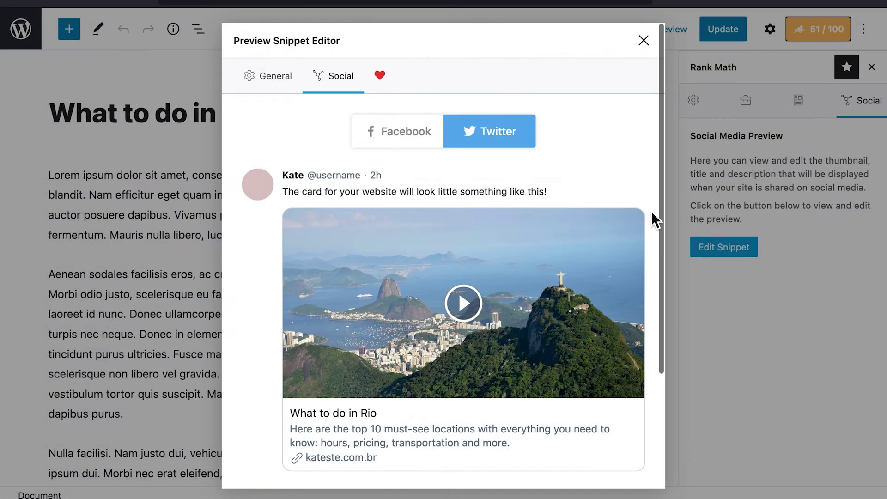
- Switch off Use Data from Facebook Tab for the post's Twitter card
{"action": "scroll", "coordinate": [651, 211], "scroll_direction": "down", "scroll_amount": 5}
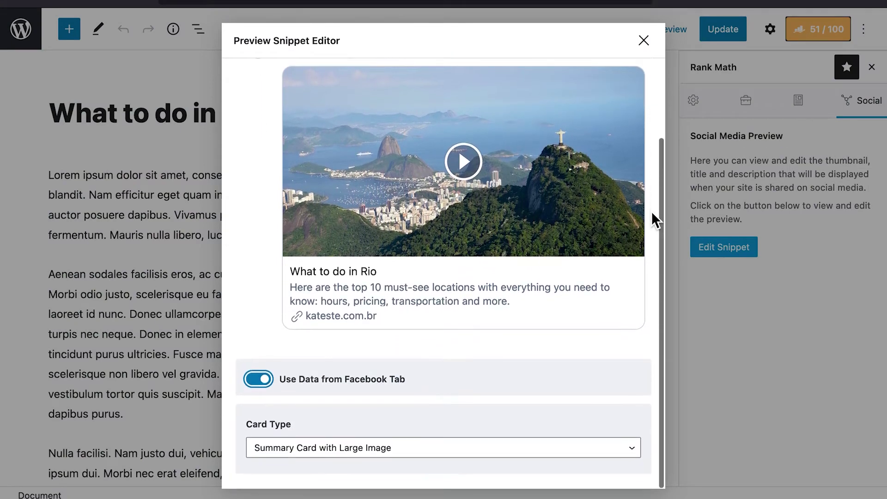
{"action": "left_click", "coordinate": [263, 380]}
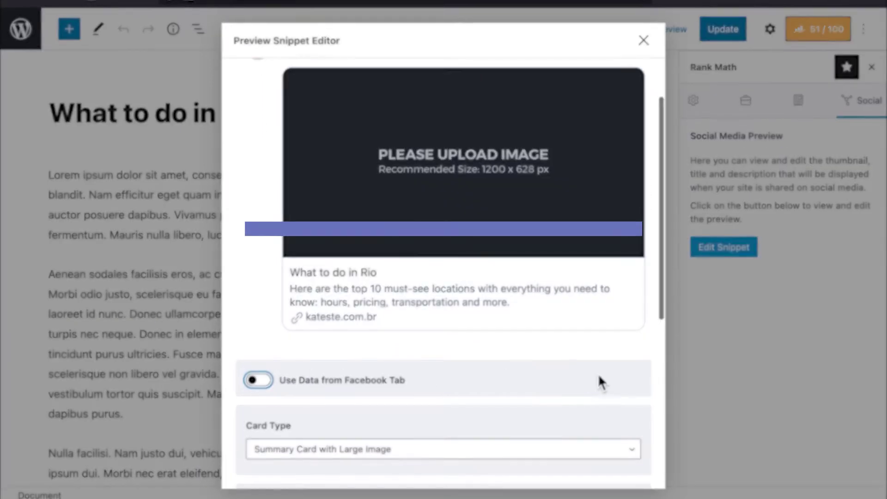
{"action": "scroll", "coordinate": [637, 392], "scroll_direction": "down", "scroll_amount": 2}
{"action": "scroll", "coordinate": [637, 392], "scroll_direction": "down", "scroll_amount": 3}
{"action": "scroll", "coordinate": [638, 393], "scroll_direction": "down", "scroll_amount": 2}
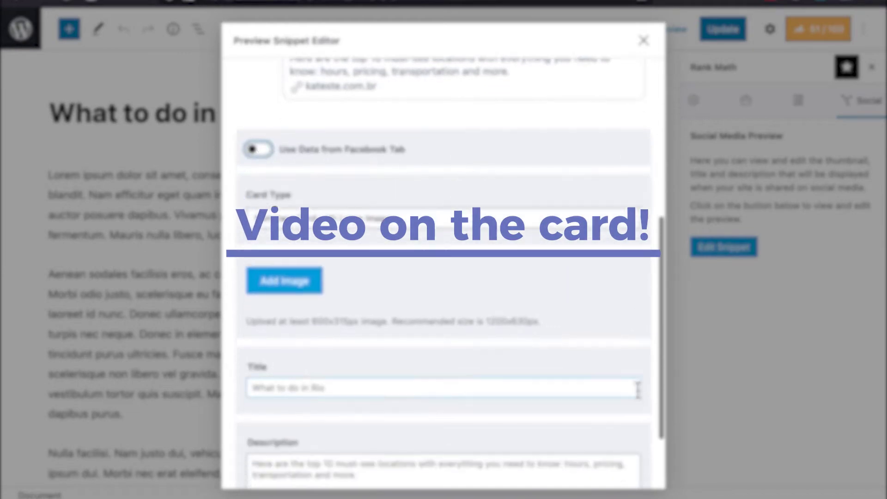
{"action": "scroll", "coordinate": [637, 391], "scroll_direction": "down", "scroll_amount": 2}
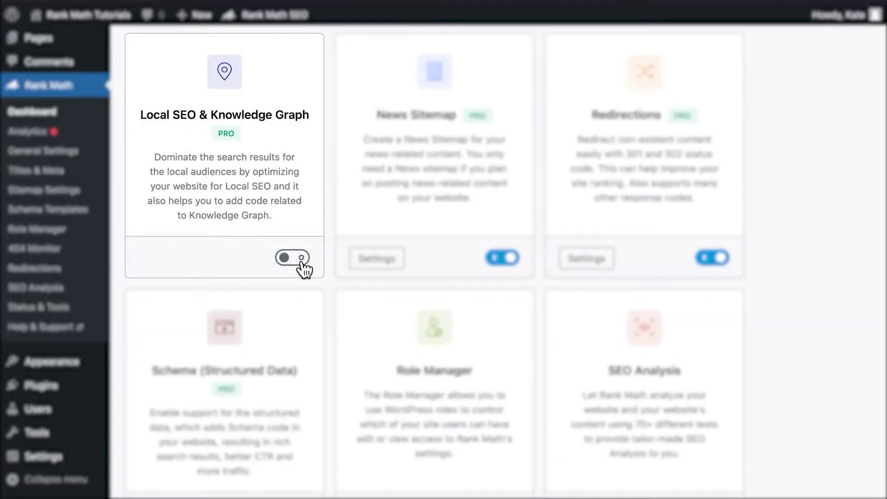
- Turn on Local SEO & Knowledge Graph and review its fields from address to contact page
{"action": "left_click", "coordinate": [300, 258]}
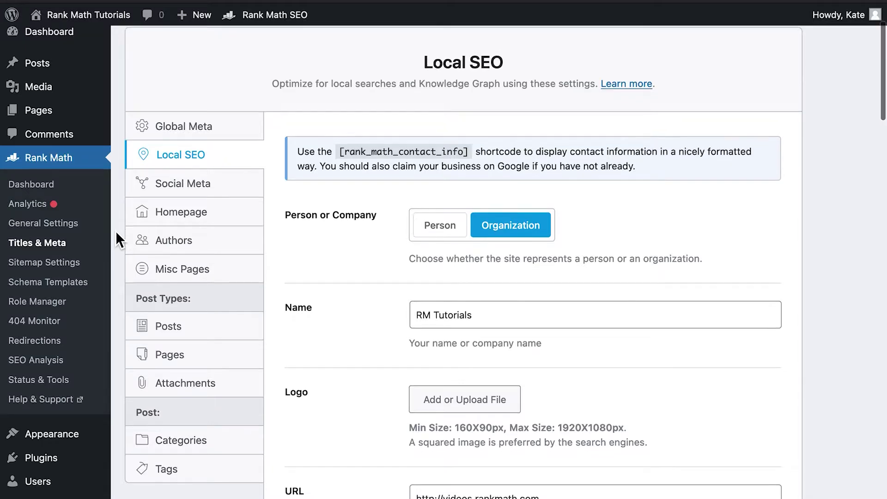
{"action": "scroll", "coordinate": [116, 234], "scroll_direction": "down", "scroll_amount": 4}
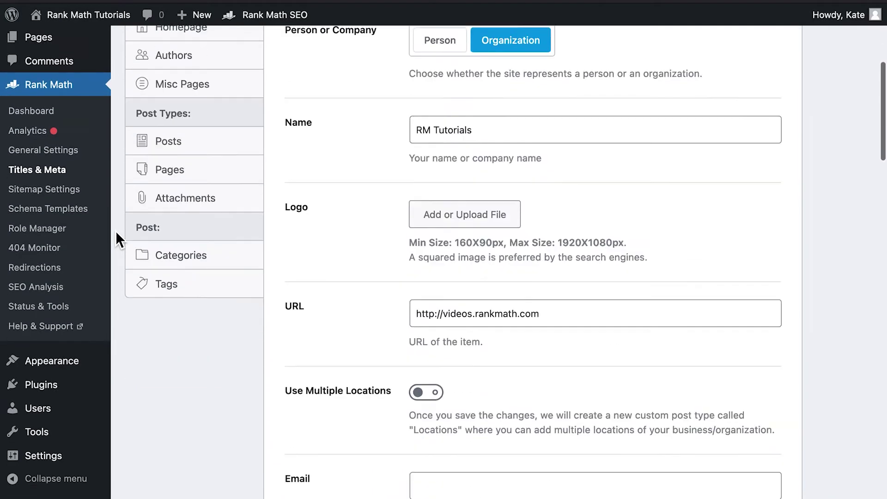
{"action": "scroll", "coordinate": [116, 233], "scroll_direction": "down", "scroll_amount": 2}
{"action": "scroll", "coordinate": [117, 233], "scroll_direction": "down", "scroll_amount": 4}
{"action": "scroll", "coordinate": [115, 233], "scroll_direction": "down", "scroll_amount": 3}
{"action": "scroll", "coordinate": [116, 232], "scroll_direction": "down", "scroll_amount": 2}
{"action": "scroll", "coordinate": [116, 232], "scroll_direction": "down", "scroll_amount": 1}
{"action": "scroll", "coordinate": [116, 232], "scroll_direction": "down", "scroll_amount": 2}
{"action": "scroll", "coordinate": [116, 233], "scroll_direction": "down", "scroll_amount": 3}
{"action": "scroll", "coordinate": [116, 234], "scroll_direction": "down", "scroll_amount": 1}
{"action": "scroll", "coordinate": [116, 233], "scroll_direction": "down", "scroll_amount": 1}
{"action": "scroll", "coordinate": [117, 233], "scroll_direction": "down", "scroll_amount": 2}
{"action": "scroll", "coordinate": [116, 233], "scroll_direction": "down", "scroll_amount": 2}
{"action": "scroll", "coordinate": [116, 233], "scroll_direction": "down", "scroll_amount": 1}
{"action": "scroll", "coordinate": [117, 234], "scroll_direction": "down", "scroll_amount": 1}
{"action": "scroll", "coordinate": [117, 233], "scroll_direction": "down", "scroll_amount": 1}
{"action": "scroll", "coordinate": [117, 234], "scroll_direction": "down", "scroll_amount": 2}
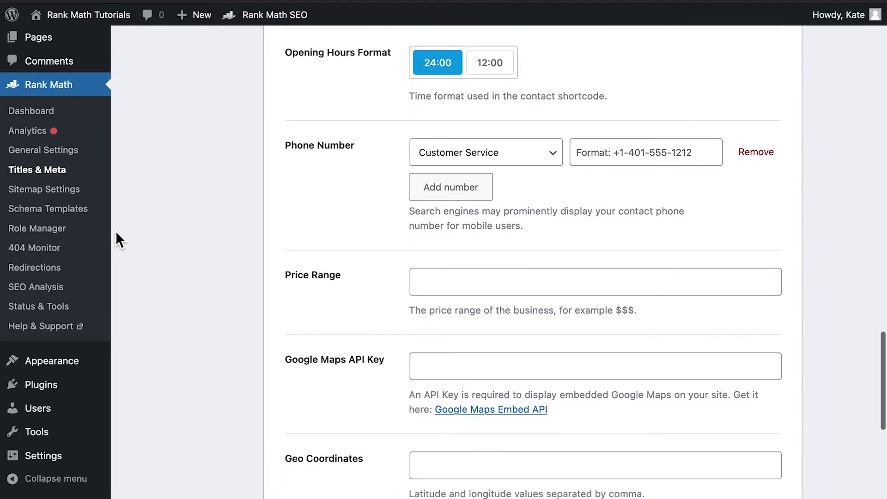
{"action": "scroll", "coordinate": [117, 233], "scroll_direction": "down", "scroll_amount": 2}
{"action": "scroll", "coordinate": [115, 231], "scroll_direction": "down", "scroll_amount": 1}
{"action": "scroll", "coordinate": [115, 231], "scroll_direction": "down", "scroll_amount": 2}
{"action": "scroll", "coordinate": [115, 231], "scroll_direction": "down", "scroll_amount": 1}
{"action": "scroll", "coordinate": [115, 238], "scroll_direction": "up", "scroll_amount": 3}
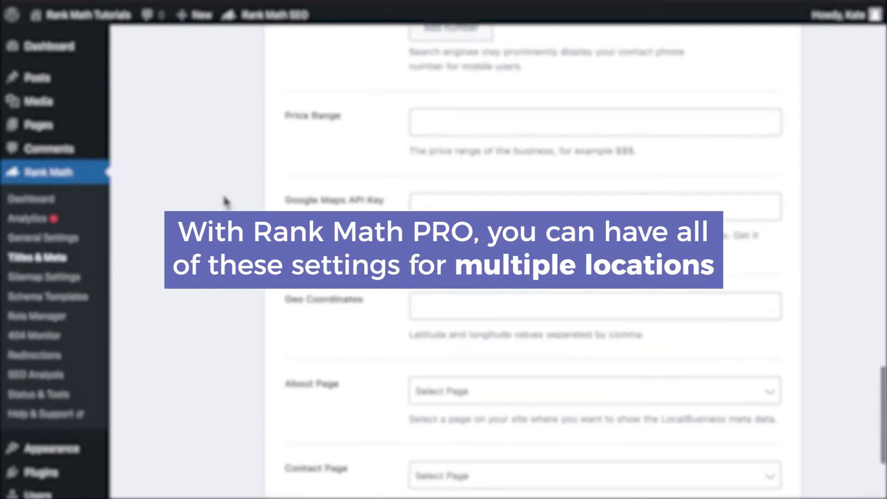
{"action": "scroll", "coordinate": [118, 258], "scroll_direction": "up", "scroll_amount": 3}
{"action": "scroll", "coordinate": [120, 271], "scroll_direction": "up", "scroll_amount": 4}
{"action": "scroll", "coordinate": [123, 275], "scroll_direction": "up", "scroll_amount": 1}
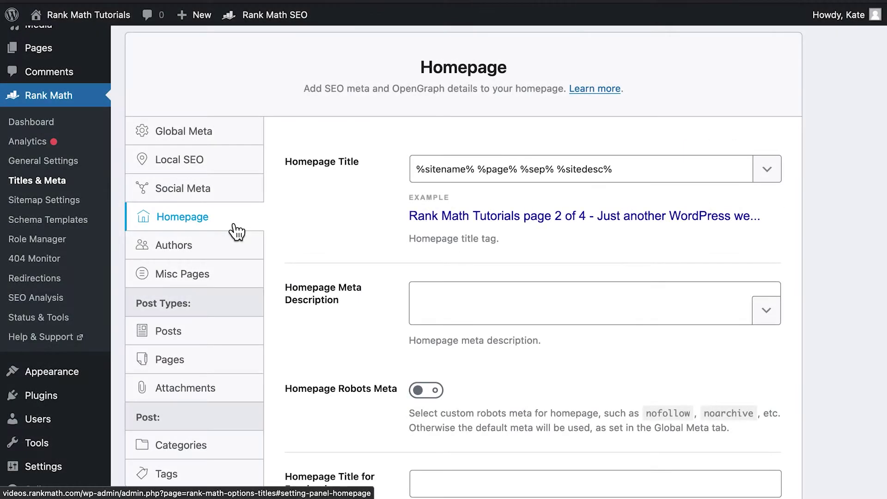
- Toggle Homepage Robots Meta on and back off, leaving it disabled
{"action": "scroll", "coordinate": [817, 320], "scroll_direction": "down", "scroll_amount": 1}
{"action": "scroll", "coordinate": [817, 321], "scroll_direction": "down", "scroll_amount": 3}
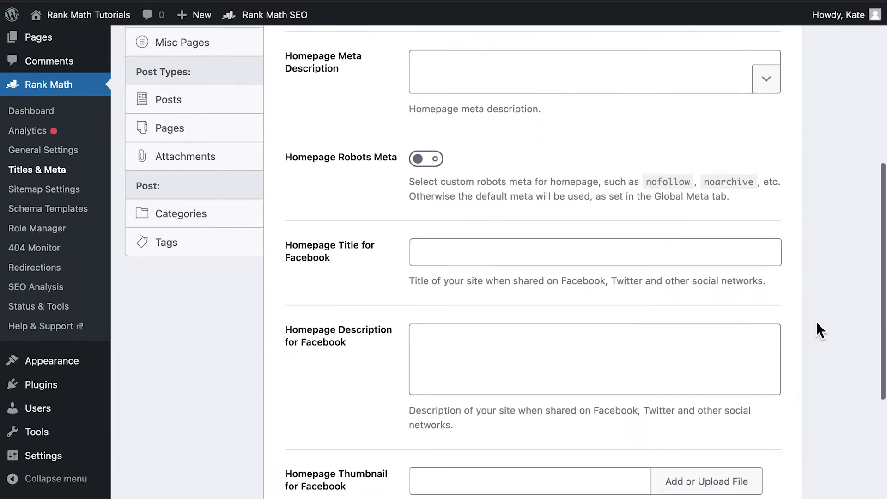
{"action": "scroll", "coordinate": [816, 320], "scroll_direction": "down", "scroll_amount": 3}
{"action": "scroll", "coordinate": [817, 322], "scroll_direction": "down", "scroll_amount": 1}
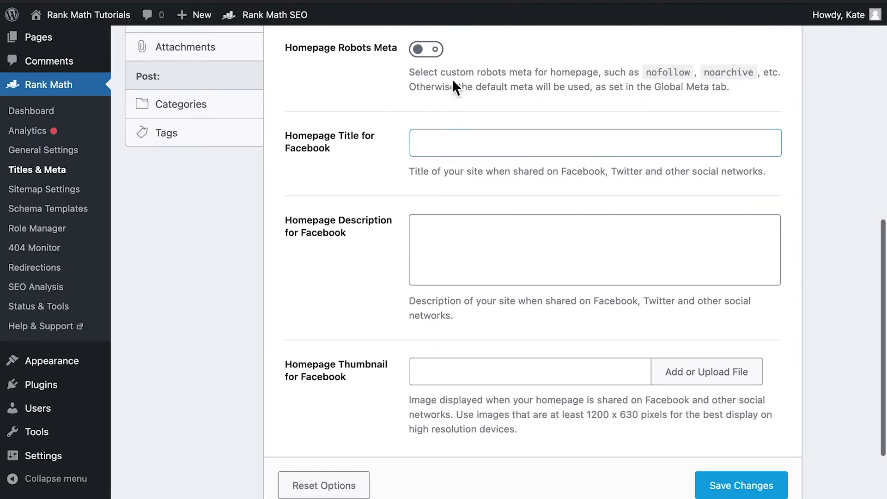
{"action": "left_click", "coordinate": [435, 66]}
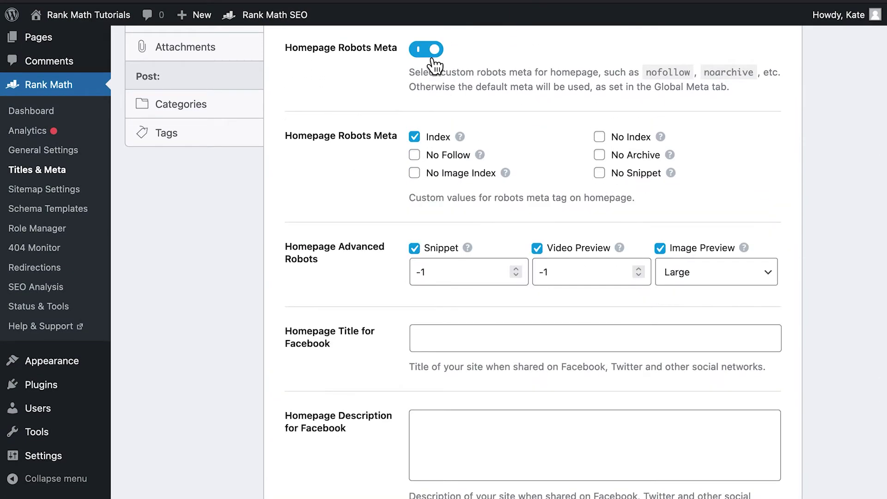
{"action": "left_click", "coordinate": [432, 57]}
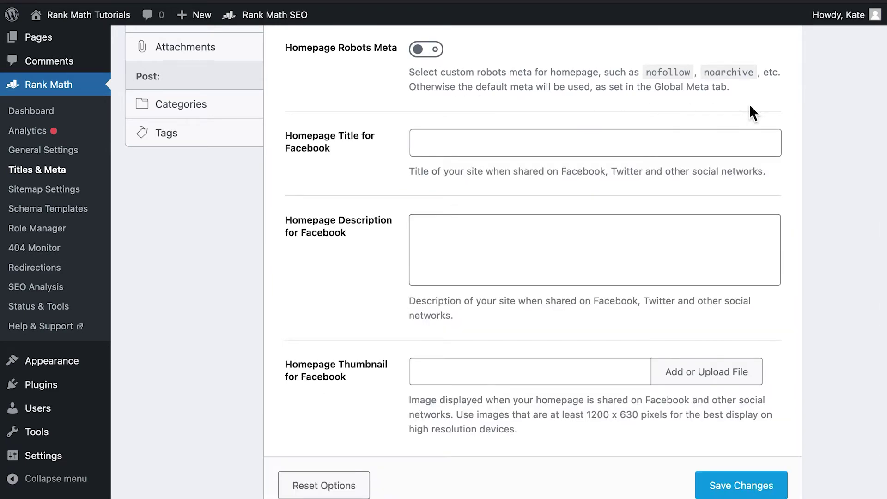
{"action": "scroll", "coordinate": [851, 144], "scroll_direction": "down", "scroll_amount": 3}
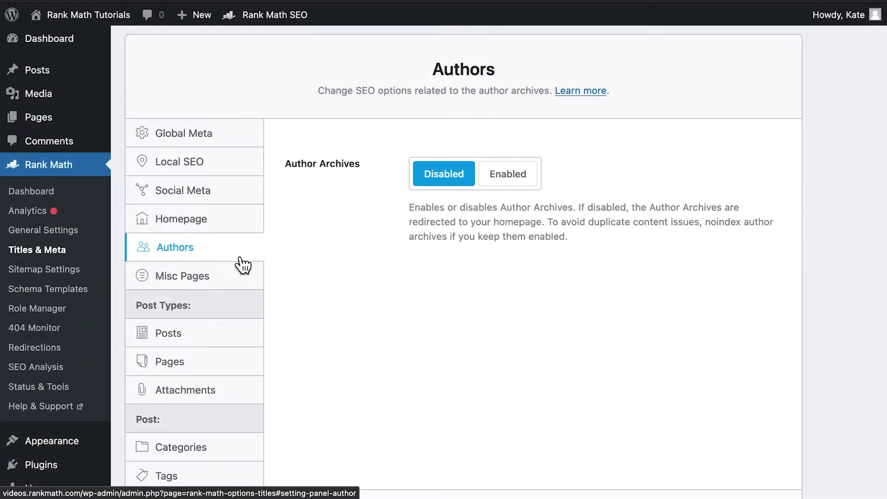
- Enable Author Archives and select the 'author' text in Author Base
{"action": "left_click", "coordinate": [515, 190]}
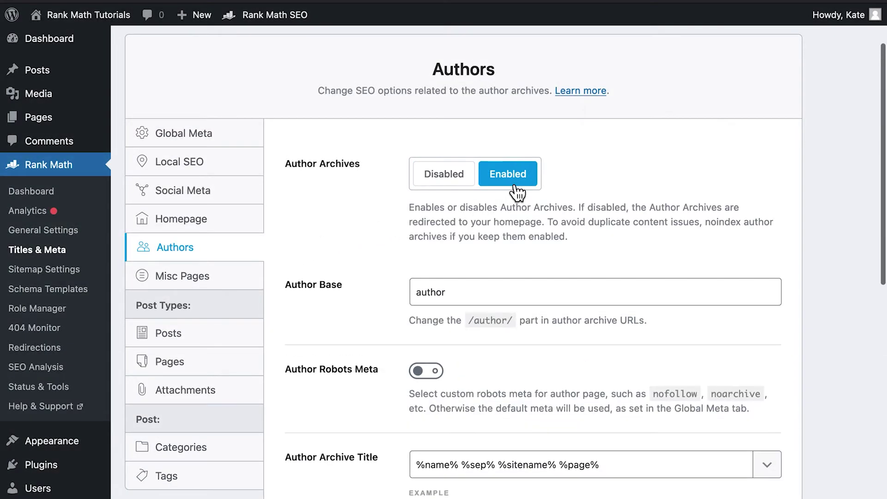
{"action": "double_click", "coordinate": [471, 294]}
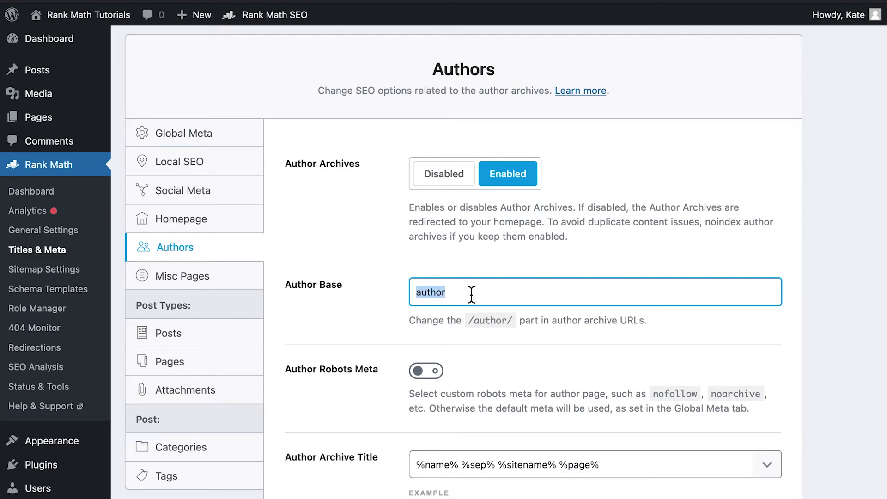
{"action": "left_click", "coordinate": [471, 294]}
{"action": "scroll", "coordinate": [471, 292], "scroll_direction": "down", "scroll_amount": 2}
{"action": "scroll", "coordinate": [472, 292], "scroll_direction": "down", "scroll_amount": 5}
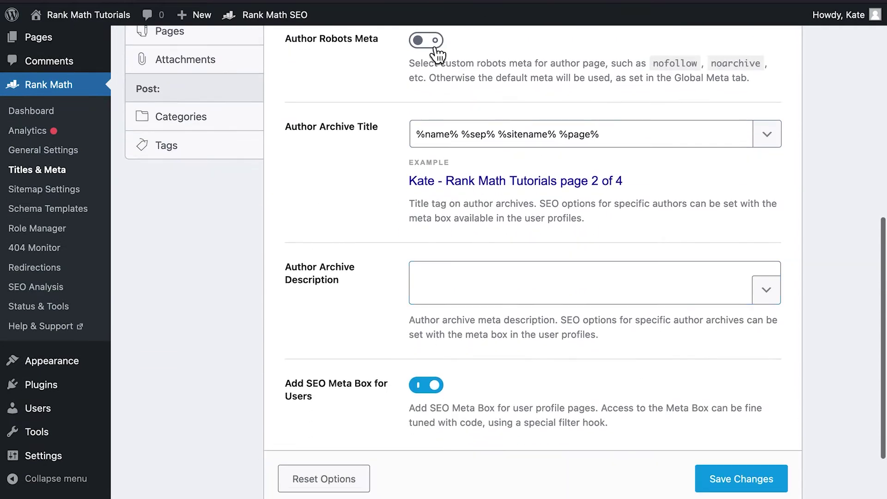
- Switch Author Robots Meta on and back off, then scroll to the profile's SEO meta box
{"action": "left_click", "coordinate": [435, 46]}
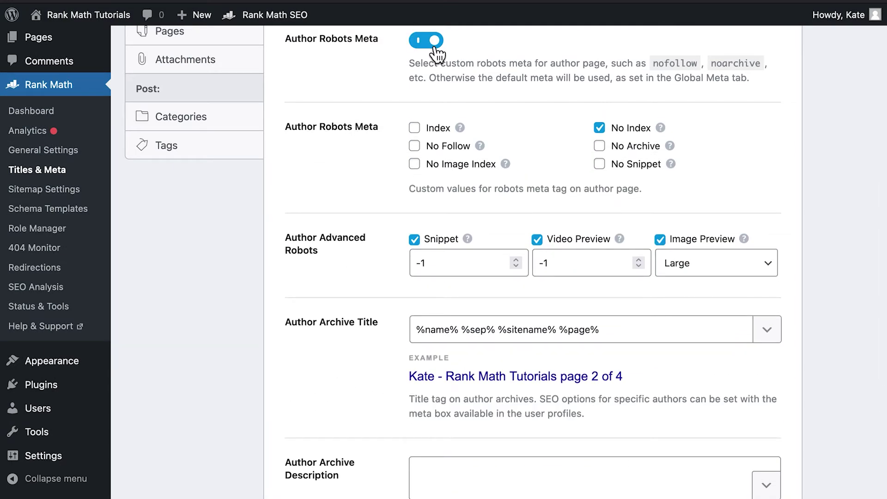
{"action": "left_click", "coordinate": [434, 46]}
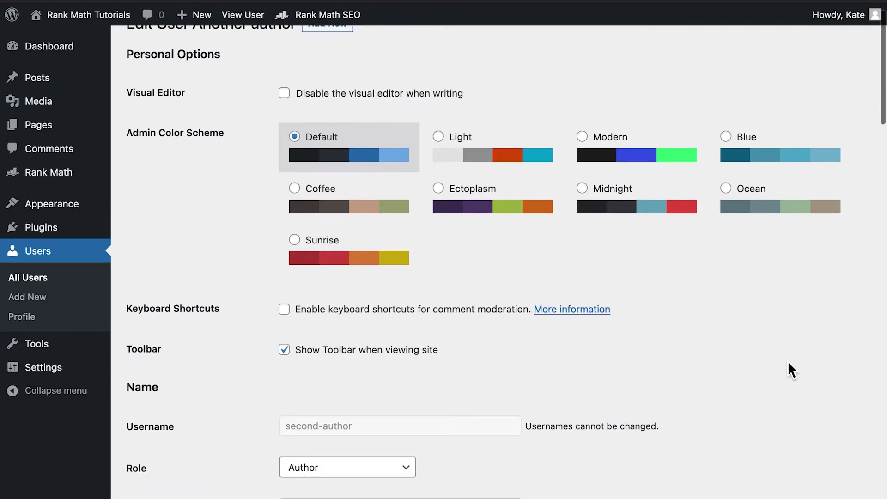
{"action": "scroll", "coordinate": [788, 361], "scroll_direction": "down", "scroll_amount": 10}
{"action": "scroll", "coordinate": [788, 361], "scroll_direction": "down", "scroll_amount": 10}
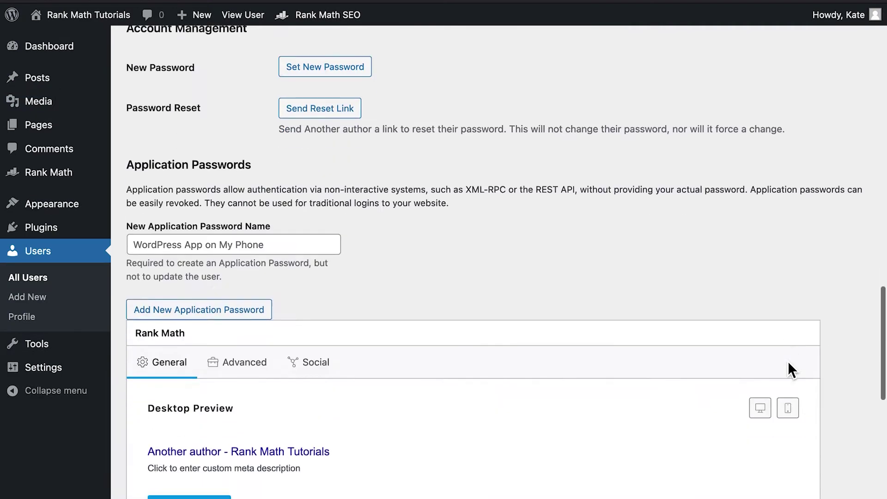
{"action": "scroll", "coordinate": [788, 362], "scroll_direction": "down", "scroll_amount": 3}
{"action": "scroll", "coordinate": [848, 100], "scroll_direction": "down", "scroll_amount": 4}
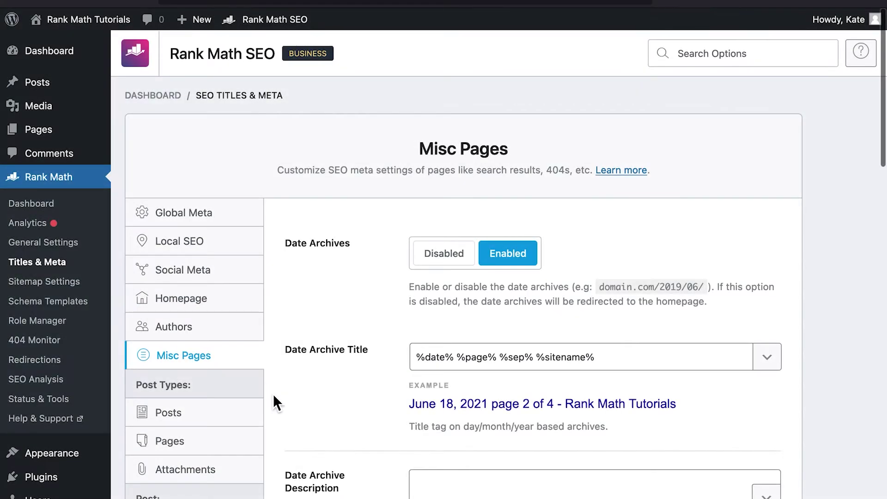
- Scroll through Misc Pages date archive, 404 and noindex options down to Save Changes
{"action": "scroll", "coordinate": [273, 400], "scroll_direction": "down", "scroll_amount": 1}
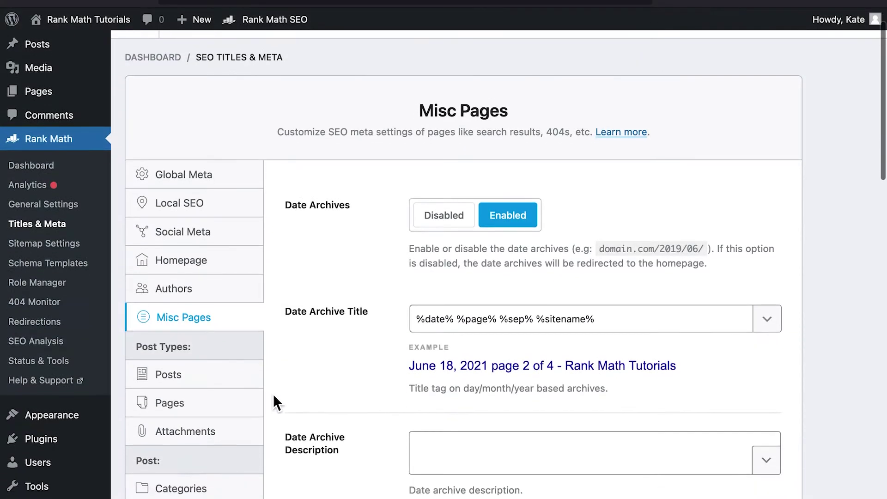
{"action": "scroll", "coordinate": [274, 400], "scroll_direction": "down", "scroll_amount": 2}
{"action": "scroll", "coordinate": [273, 400], "scroll_direction": "down", "scroll_amount": 2}
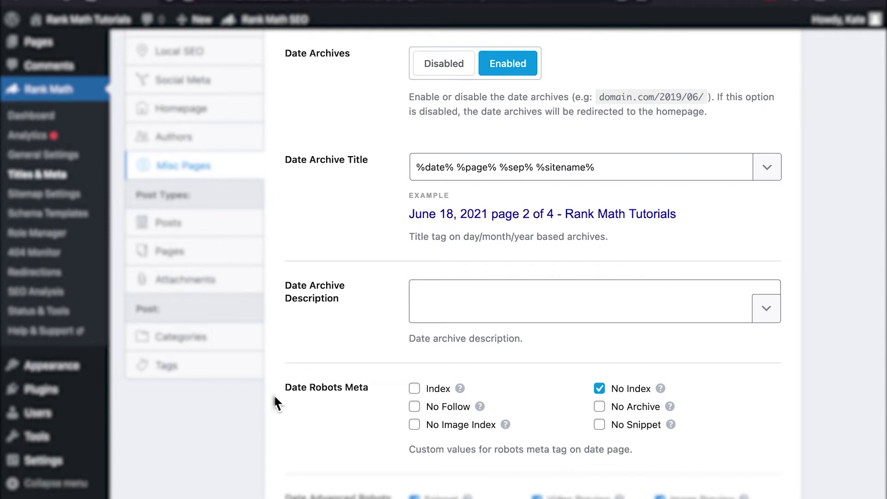
{"action": "scroll", "coordinate": [275, 397], "scroll_direction": "down", "scroll_amount": 3}
{"action": "scroll", "coordinate": [275, 396], "scroll_direction": "down", "scroll_amount": 3}
{"action": "scroll", "coordinate": [275, 396], "scroll_direction": "down", "scroll_amount": 7}
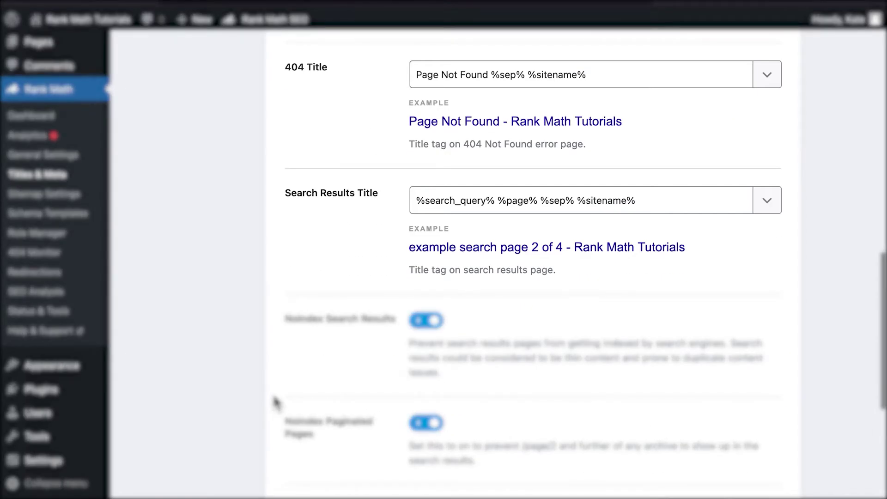
{"action": "scroll", "coordinate": [273, 395], "scroll_direction": "down", "scroll_amount": 3}
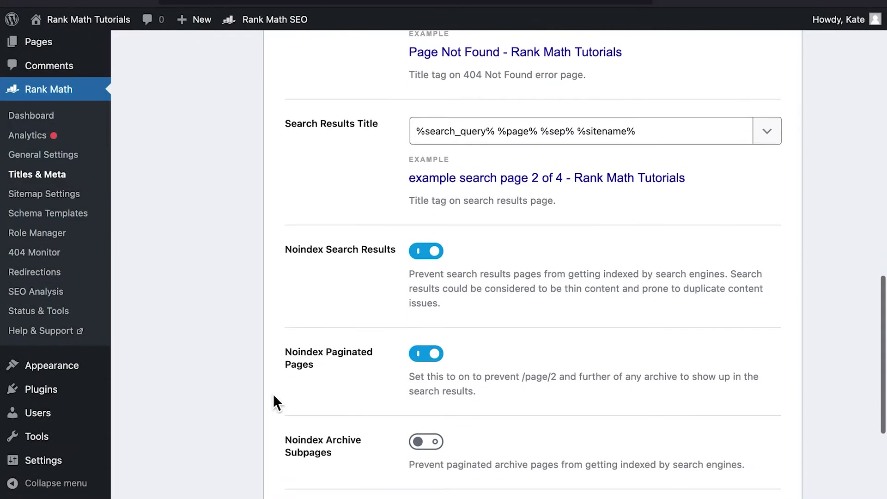
{"action": "scroll", "coordinate": [273, 395], "scroll_direction": "down", "scroll_amount": 3}
{"action": "scroll", "coordinate": [273, 395], "scroll_direction": "down", "scroll_amount": 5}
{"action": "scroll", "coordinate": [273, 394], "scroll_direction": "down", "scroll_amount": 1}
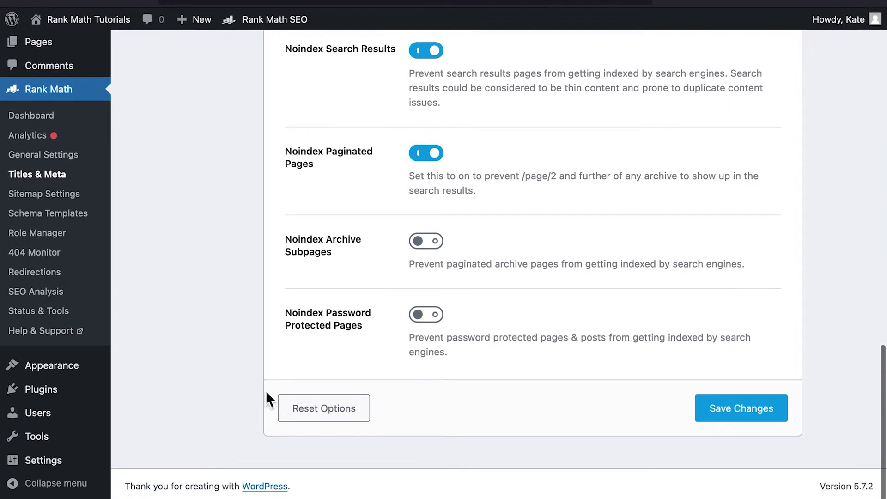
{"action": "scroll", "coordinate": [248, 378], "scroll_direction": "down", "scroll_amount": 1}
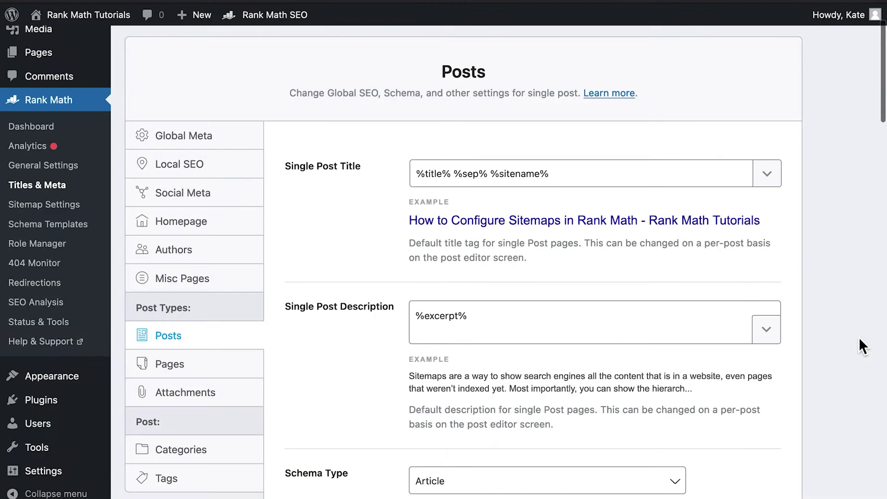
{"action": "scroll", "coordinate": [859, 337], "scroll_direction": "down", "scroll_amount": 1}
{"action": "scroll", "coordinate": [859, 337], "scroll_direction": "down", "scroll_amount": 2}
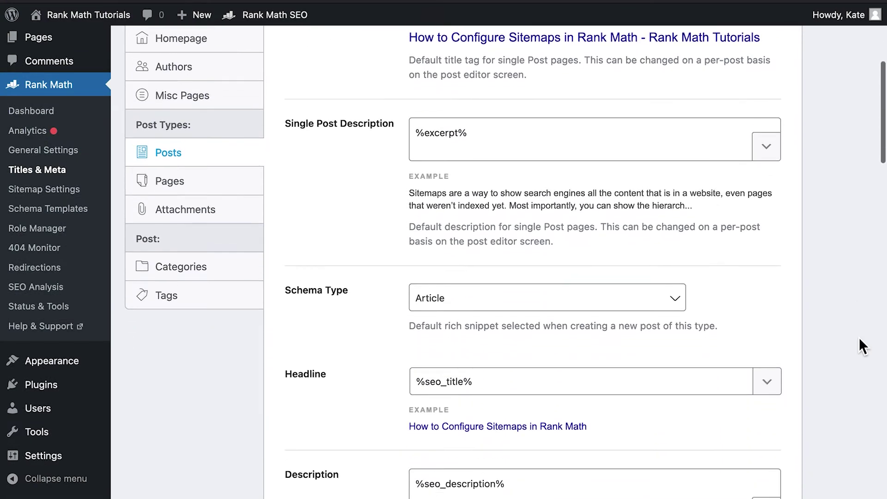
{"action": "scroll", "coordinate": [858, 337], "scroll_direction": "down", "scroll_amount": 3}
{"action": "scroll", "coordinate": [859, 338], "scroll_direction": "down", "scroll_amount": 3}
{"action": "scroll", "coordinate": [860, 346], "scroll_direction": "down", "scroll_amount": 1}
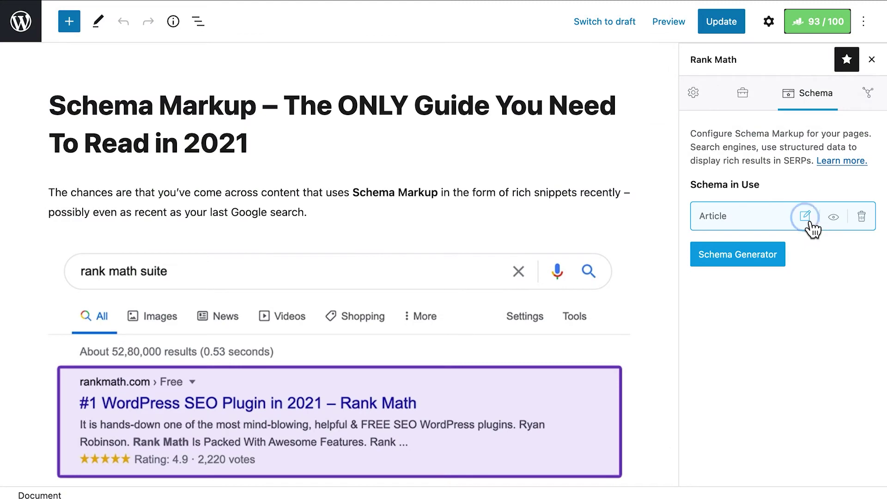
{"action": "left_click", "coordinate": [805, 216]}
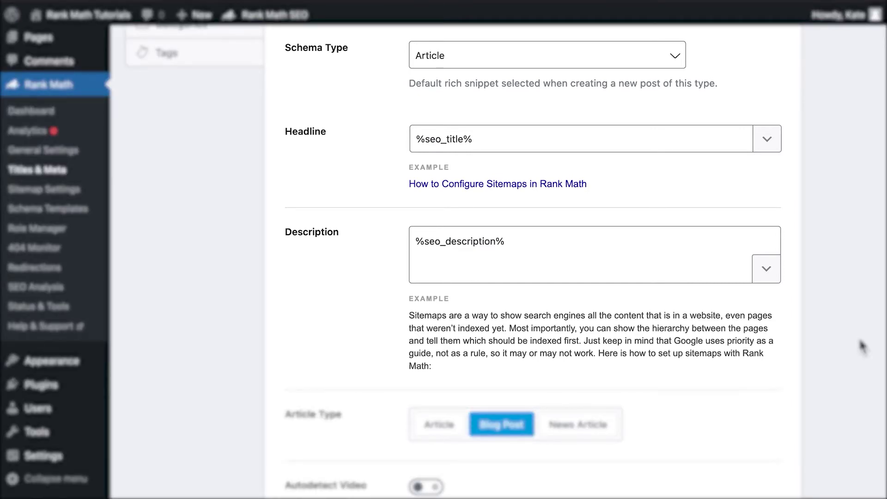
{"action": "scroll", "coordinate": [850, 185], "scroll_direction": "down", "scroll_amount": 3}
{"action": "scroll", "coordinate": [839, 139], "scroll_direction": "down", "scroll_amount": 6}
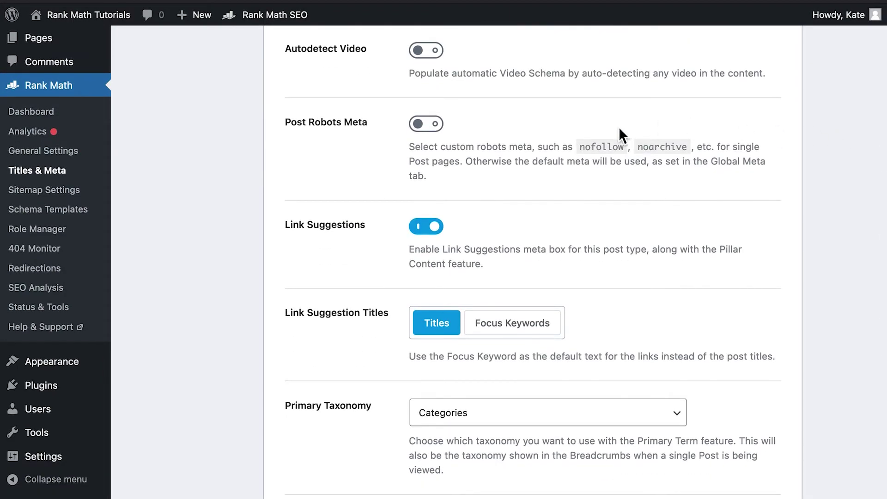
- Turn on Post Robots Meta and scroll down the Posts settings
{"action": "left_click", "coordinate": [440, 134]}
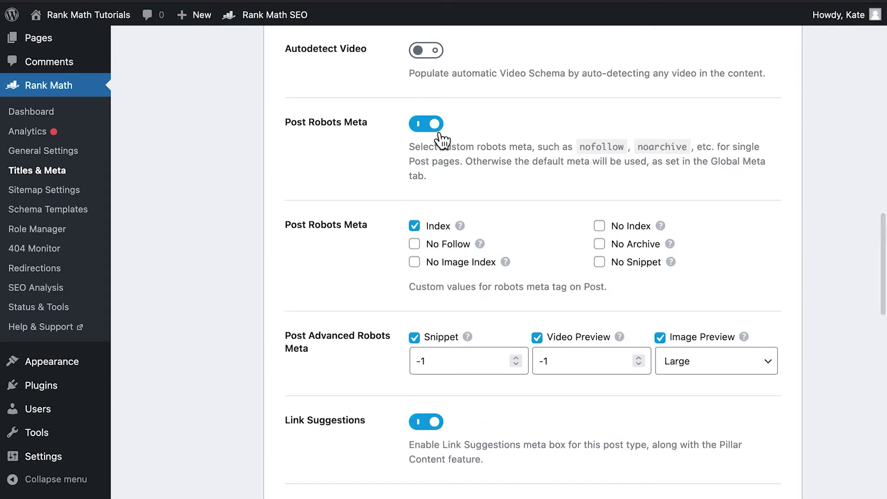
{"action": "scroll", "coordinate": [851, 349], "scroll_direction": "down", "scroll_amount": 2}
{"action": "scroll", "coordinate": [850, 348], "scroll_direction": "down", "scroll_amount": 3}
{"action": "scroll", "coordinate": [850, 348], "scroll_direction": "down", "scroll_amount": 5}
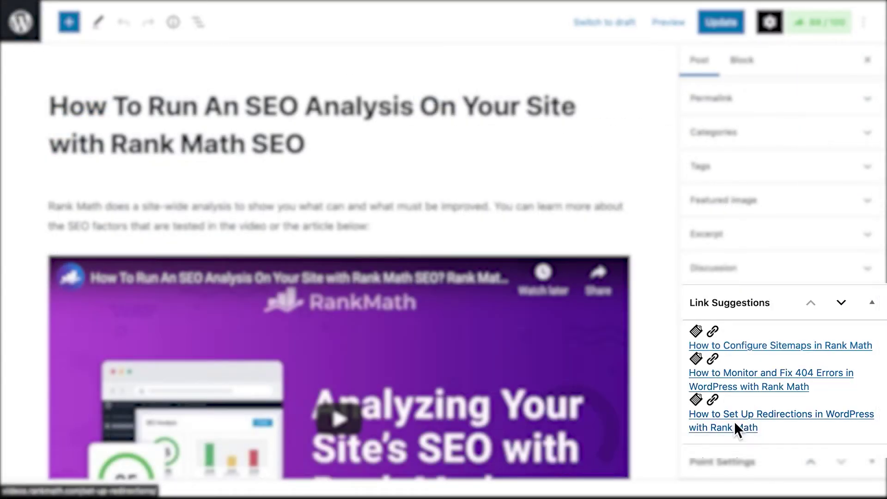
- Reveal the suggested link keywords and open the post's Rank Math SEO panel and bulk actions
{"action": "left_click", "coordinate": [872, 302]}
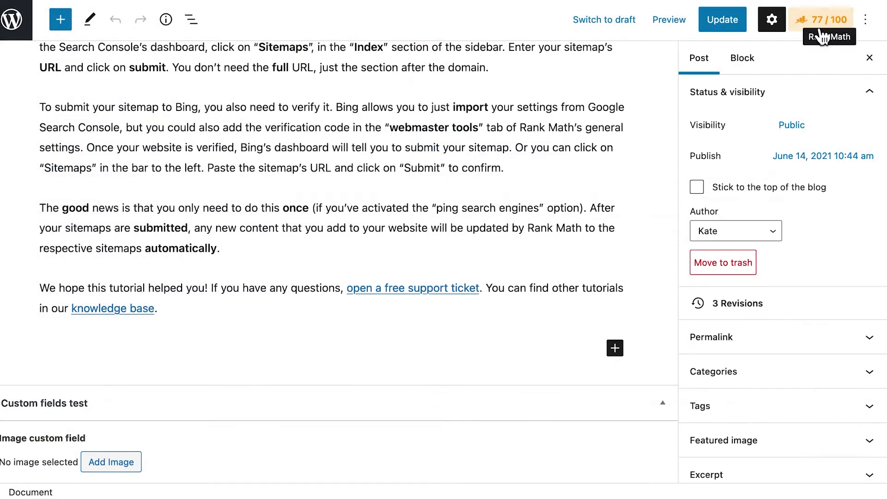
{"action": "left_click", "coordinate": [822, 32]}
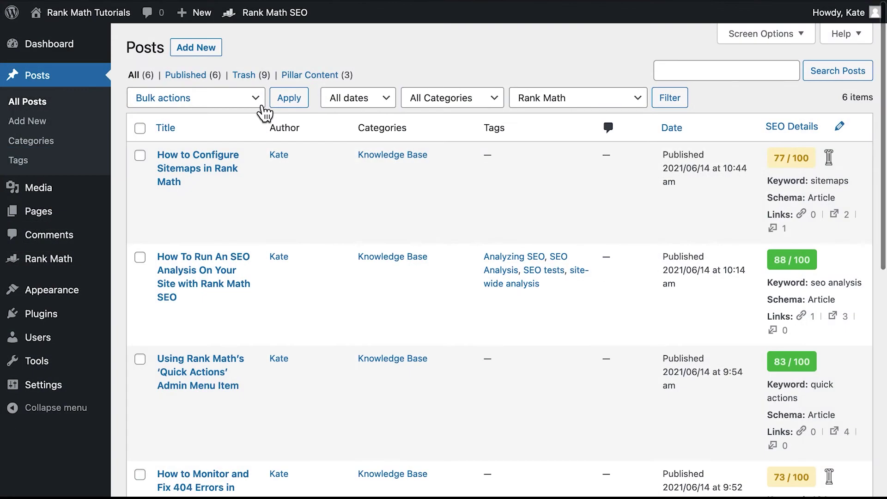
{"action": "left_click", "coordinate": [261, 109]}
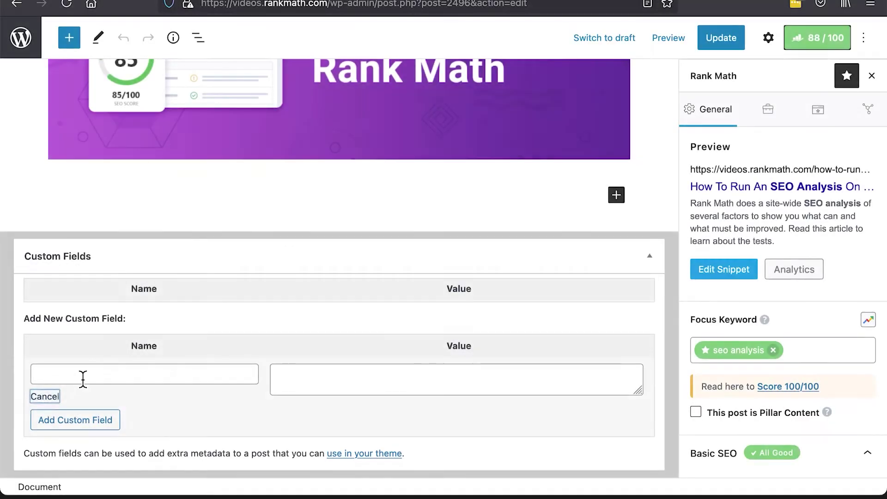
- Add a custom field named 'New custom field' with value 'Out of the main text area'
{"action": "left_click", "coordinate": [84, 376]}
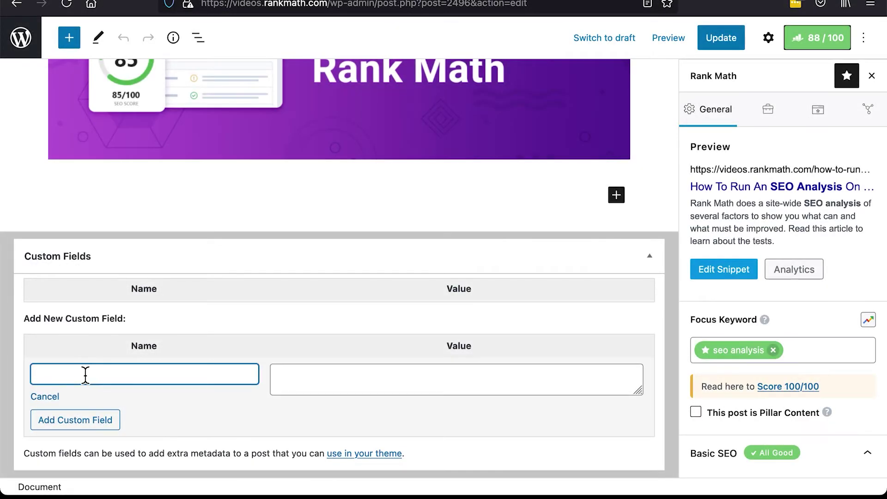
{"action": "type", "text": "ew custom field"}
{"action": "left_click", "coordinate": [355, 374]}
{"action": "type", "text": "Out of the main text area"}
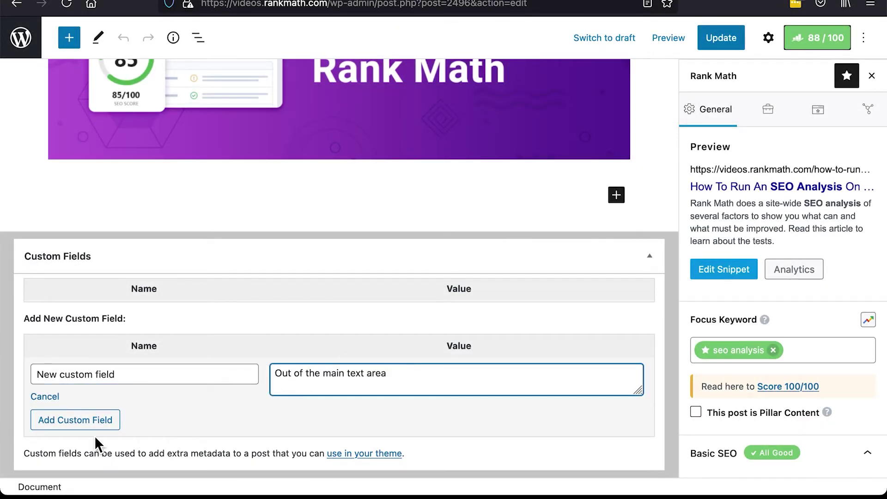
{"action": "left_click", "coordinate": [88, 423]}
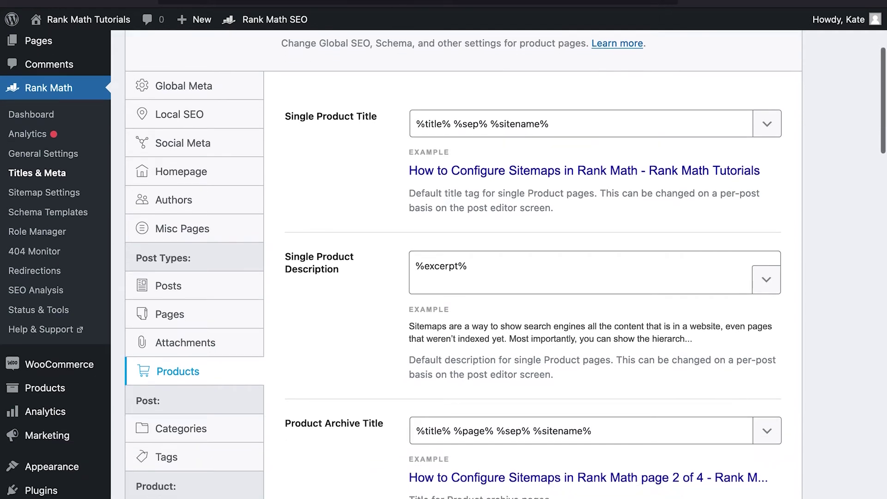
- Scroll through the Products settings down to link suggestions and primary taxonomy
{"action": "scroll", "coordinate": [531, 277], "scroll_direction": "down", "scroll_amount": 5}
{"action": "scroll", "coordinate": [531, 277], "scroll_direction": "down", "scroll_amount": 1}
{"action": "scroll", "coordinate": [532, 277], "scroll_direction": "down", "scroll_amount": 2}
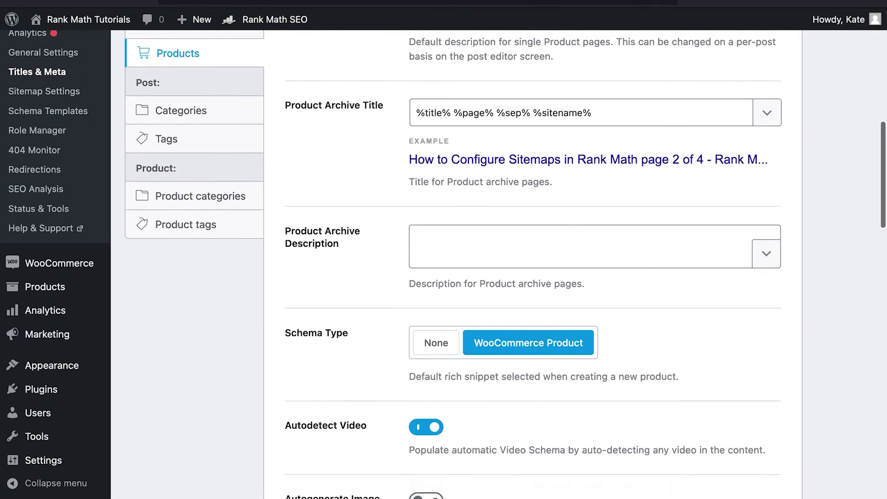
{"action": "scroll", "coordinate": [532, 277], "scroll_direction": "down", "scroll_amount": 3}
{"action": "scroll", "coordinate": [531, 277], "scroll_direction": "down", "scroll_amount": 3}
{"action": "scroll", "coordinate": [531, 277], "scroll_direction": "down", "scroll_amount": 4}
{"action": "scroll", "coordinate": [531, 277], "scroll_direction": "down", "scroll_amount": 2}
{"action": "scroll", "coordinate": [531, 277], "scroll_direction": "down", "scroll_amount": 5}
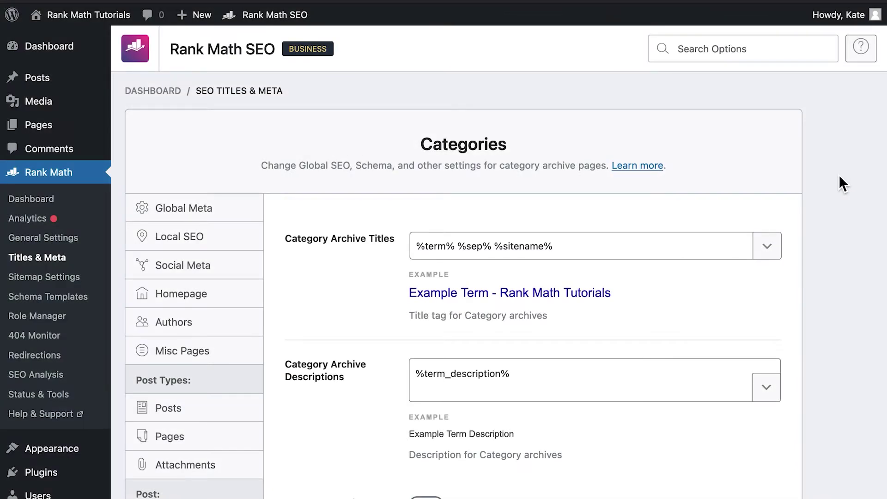
- Switch Category Archives Robots Meta on to reveal its index options, then back off
{"action": "scroll", "coordinate": [838, 176], "scroll_direction": "down", "scroll_amount": 1}
{"action": "scroll", "coordinate": [838, 176], "scroll_direction": "down", "scroll_amount": 3}
{"action": "scroll", "coordinate": [838, 176], "scroll_direction": "down", "scroll_amount": 2}
{"action": "scroll", "coordinate": [838, 176], "scroll_direction": "down", "scroll_amount": 2}
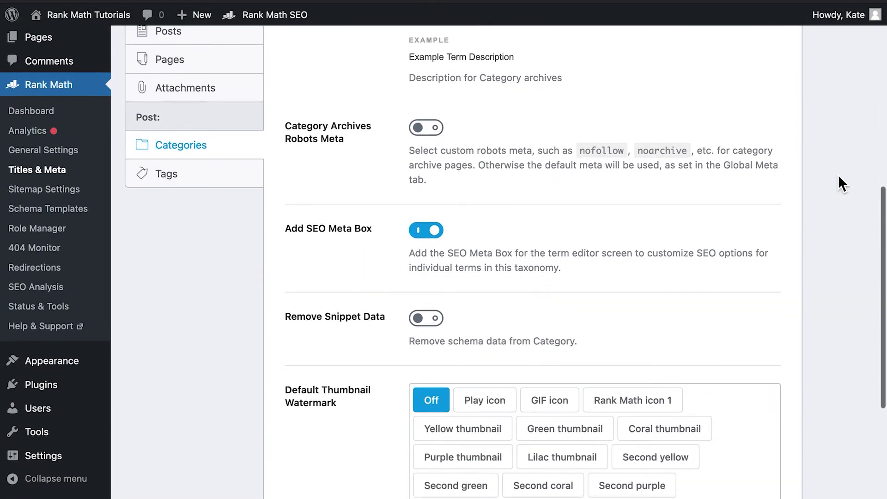
{"action": "scroll", "coordinate": [838, 174], "scroll_direction": "down", "scroll_amount": 1}
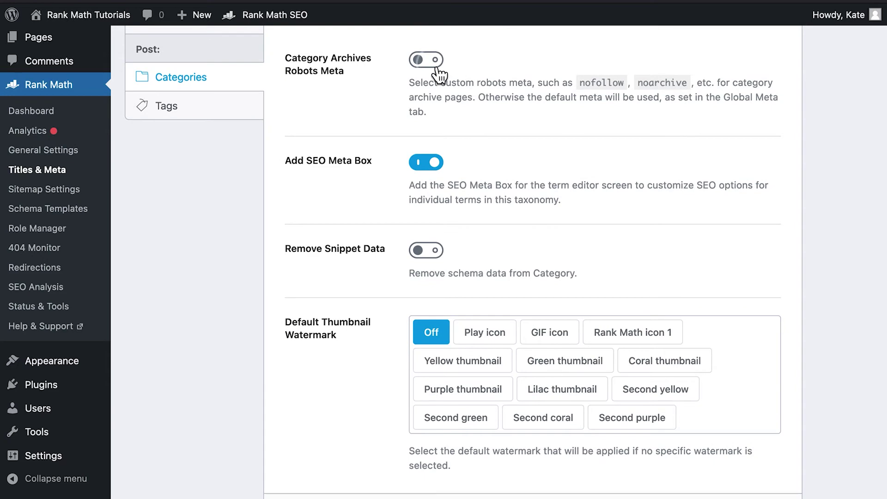
{"action": "left_click", "coordinate": [437, 68]}
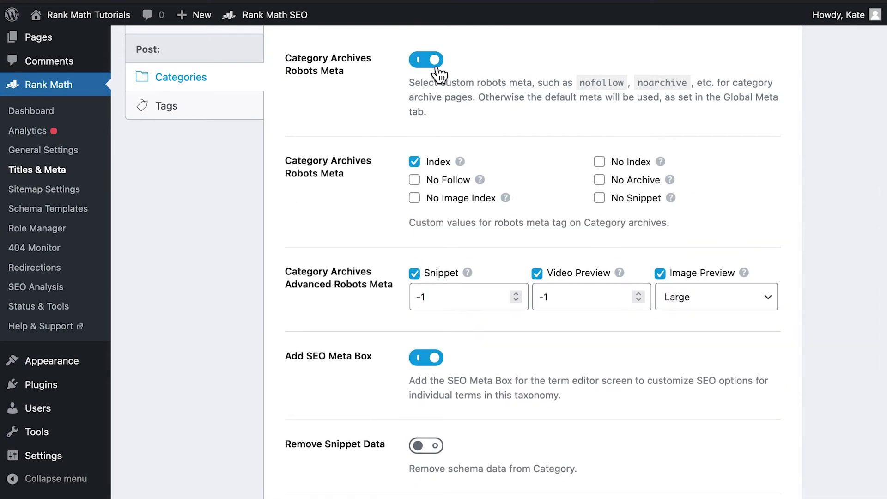
{"action": "left_click", "coordinate": [435, 68]}
{"action": "scroll", "coordinate": [838, 174], "scroll_direction": "up", "scroll_amount": 1}
{"action": "scroll", "coordinate": [838, 174], "scroll_direction": "up", "scroll_amount": 1}
{"action": "scroll", "coordinate": [839, 174], "scroll_direction": "up", "scroll_amount": 2}
{"action": "scroll", "coordinate": [838, 175], "scroll_direction": "up", "scroll_amount": 2}
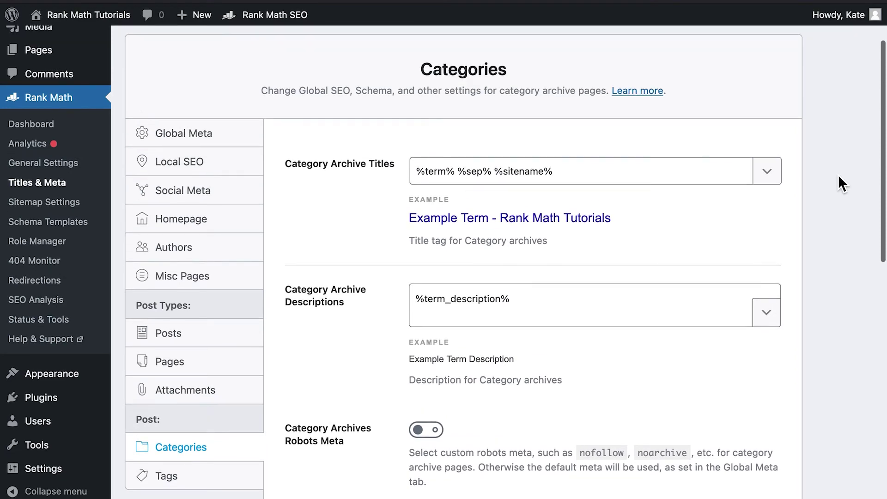
{"action": "scroll", "coordinate": [838, 175], "scroll_direction": "down", "scroll_amount": 2}
{"action": "scroll", "coordinate": [838, 176], "scroll_direction": "down", "scroll_amount": 2}
{"action": "scroll", "coordinate": [838, 176], "scroll_direction": "down", "scroll_amount": 2}
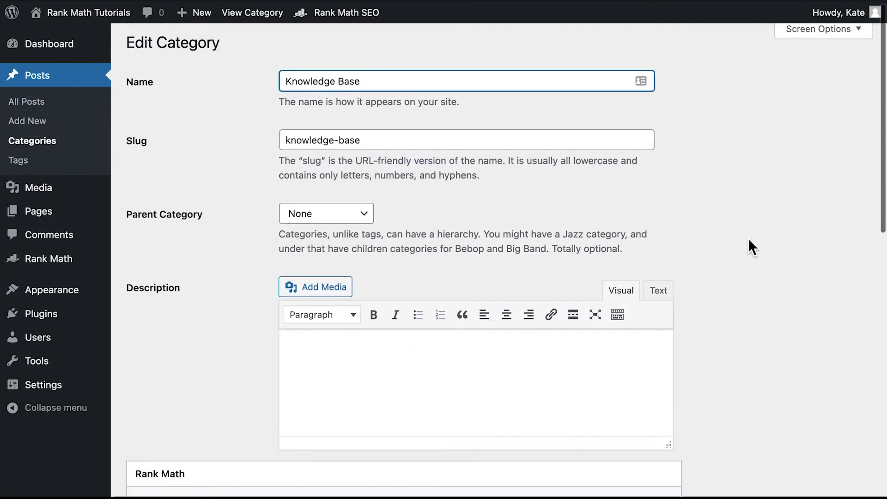
- Scroll to the category's Rank Math box and view its Advanced tab
{"action": "scroll", "coordinate": [749, 240], "scroll_direction": "down", "scroll_amount": 2}
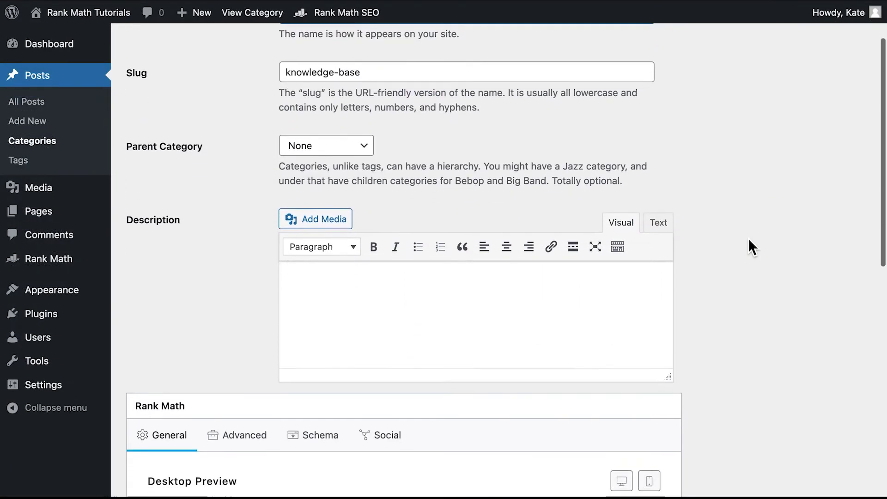
{"action": "scroll", "coordinate": [749, 239], "scroll_direction": "down", "scroll_amount": 4}
{"action": "scroll", "coordinate": [749, 239], "scroll_direction": "down", "scroll_amount": 1}
{"action": "scroll", "coordinate": [749, 239], "scroll_direction": "down", "scroll_amount": 2}
{"action": "scroll", "coordinate": [749, 237], "scroll_direction": "down", "scroll_amount": 1}
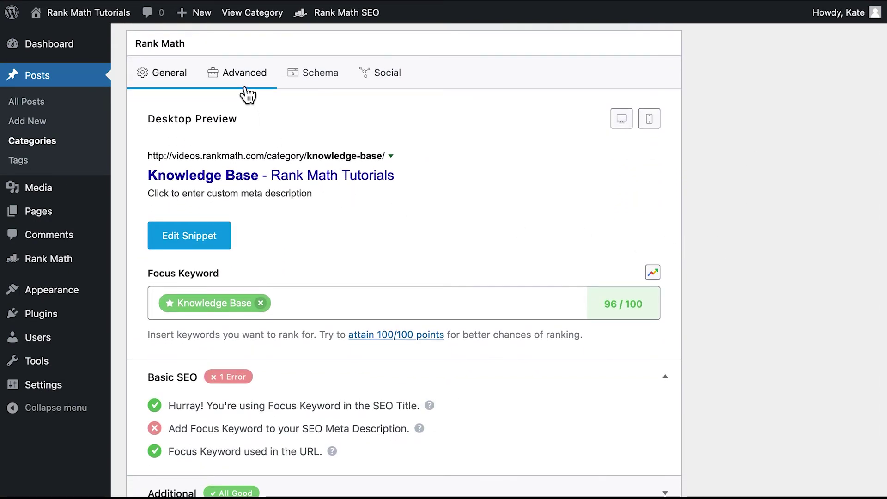
{"action": "left_click", "coordinate": [244, 88]}
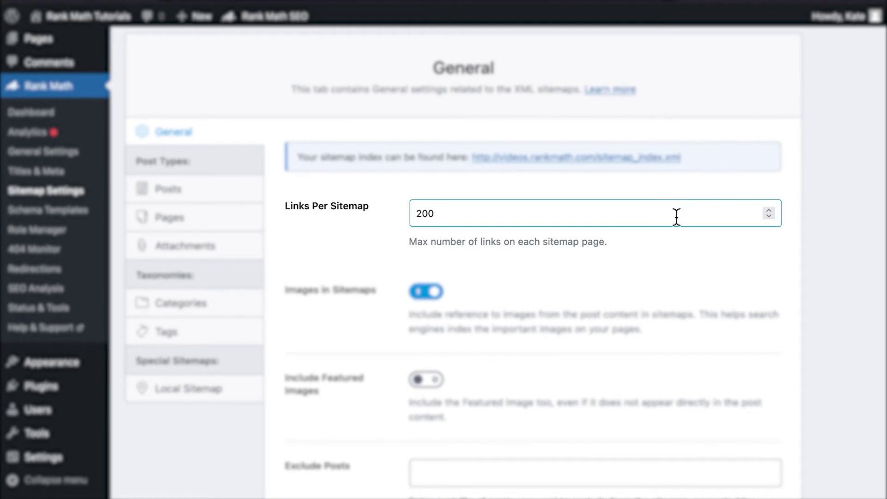
{"action": "left_click", "coordinate": [676, 216]}
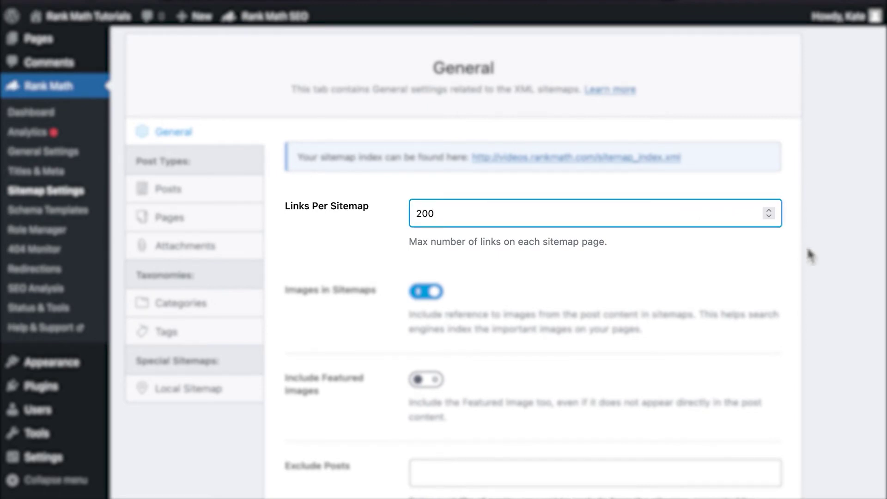
{"action": "scroll", "coordinate": [838, 272], "scroll_direction": "down", "scroll_amount": 1}
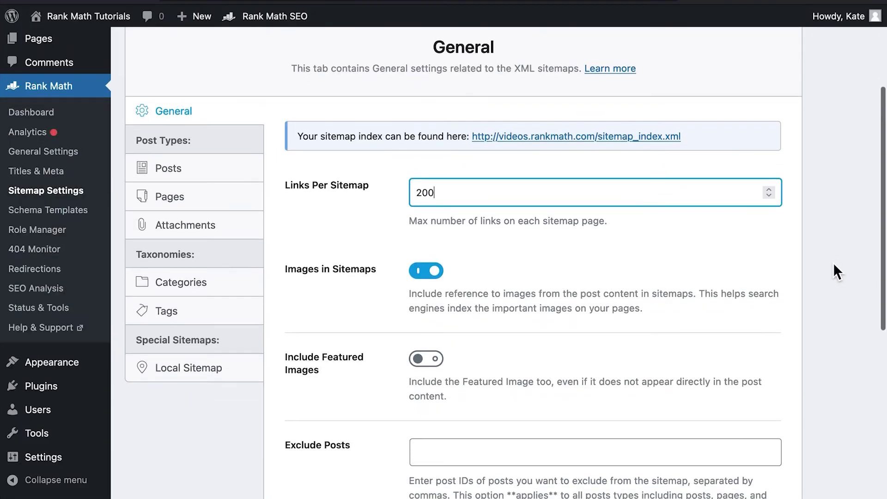
{"action": "scroll", "coordinate": [837, 273], "scroll_direction": "down", "scroll_amount": 2}
{"action": "scroll", "coordinate": [837, 272], "scroll_direction": "down", "scroll_amount": 2}
{"action": "scroll", "coordinate": [834, 263], "scroll_direction": "down", "scroll_amount": 2}
{"action": "scroll", "coordinate": [834, 263], "scroll_direction": "down", "scroll_amount": 2}
{"action": "left_click", "coordinate": [638, 134]}
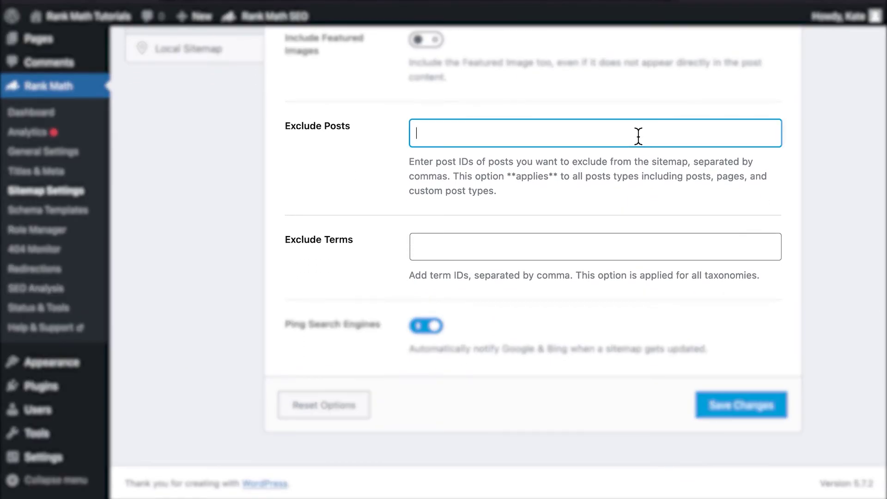
{"action": "left_click", "coordinate": [632, 252]}
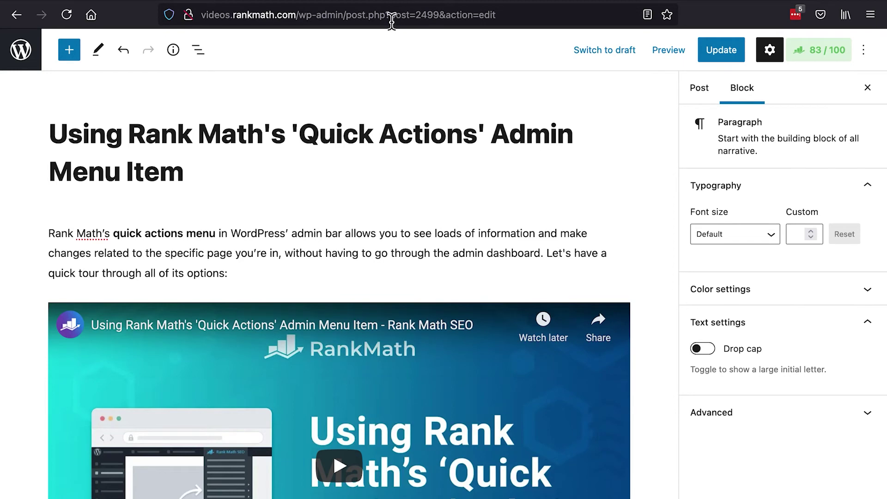
- Highlight post=2499 and ID=549 in the post and category edit addresses
{"action": "left_click_drag", "start_coordinate": [391, 18], "coordinate": [444, 24]}
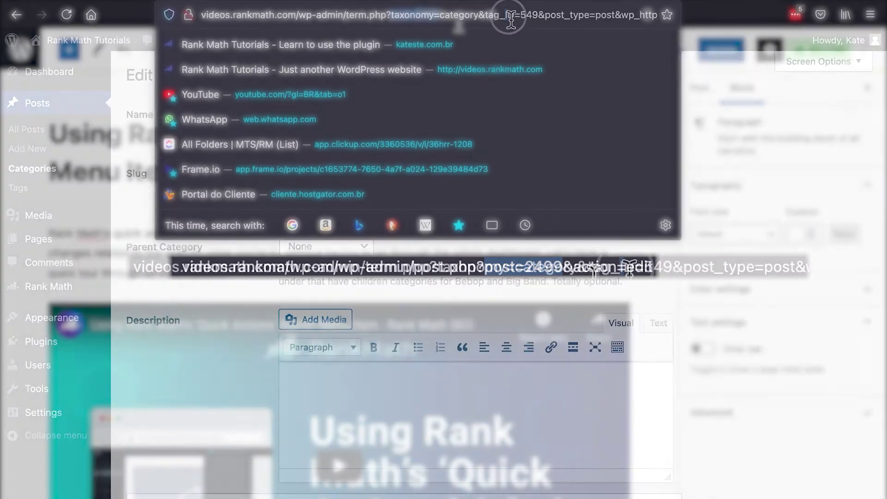
{"action": "left_click_drag", "start_coordinate": [505, 19], "coordinate": [542, 21]}
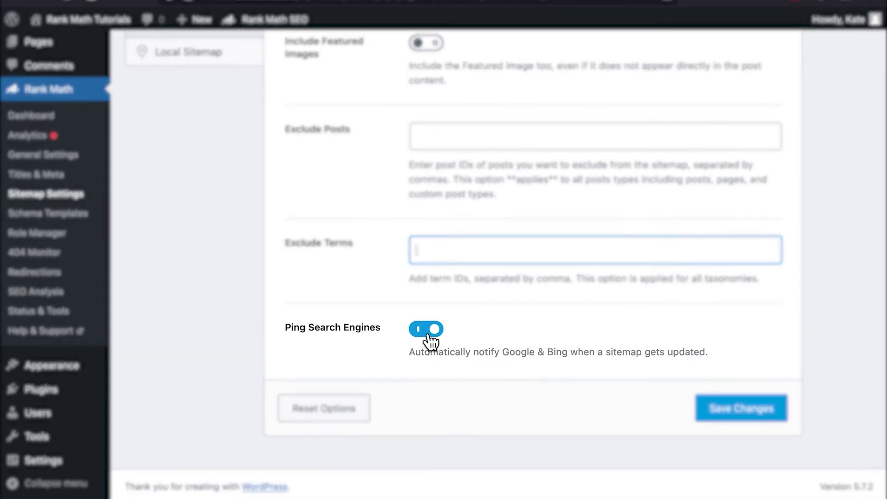
- Toggle Ping Search Engines off and on, add Image Custom Field to the Posts sitemap, and save
{"action": "left_click", "coordinate": [429, 332]}
{"action": "left_click", "coordinate": [428, 332]}
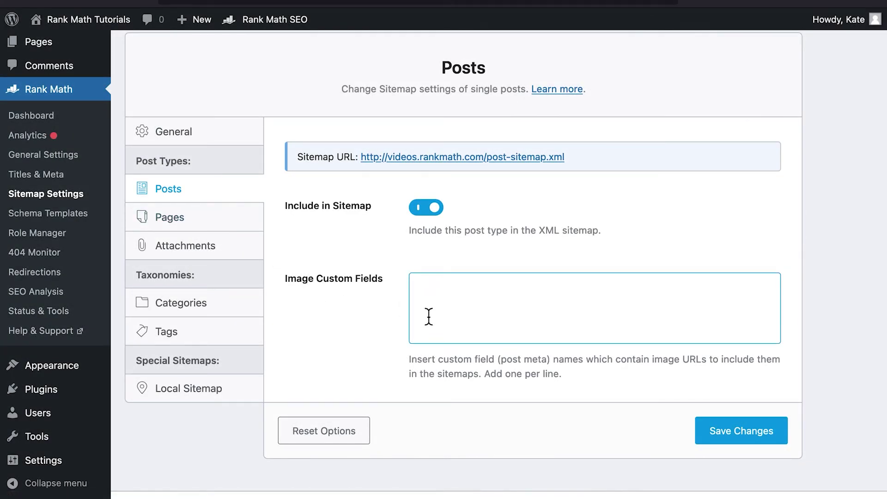
{"action": "left_click", "coordinate": [439, 302]}
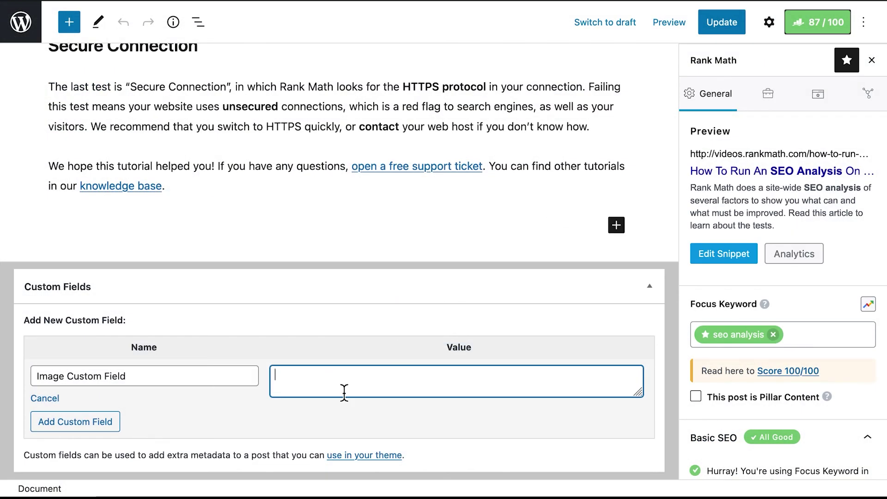
{"action": "type", "text": "http://videos.rankmath.com/wp-content/uploads/2021/06/Analyzing-Site-SEO.png"}
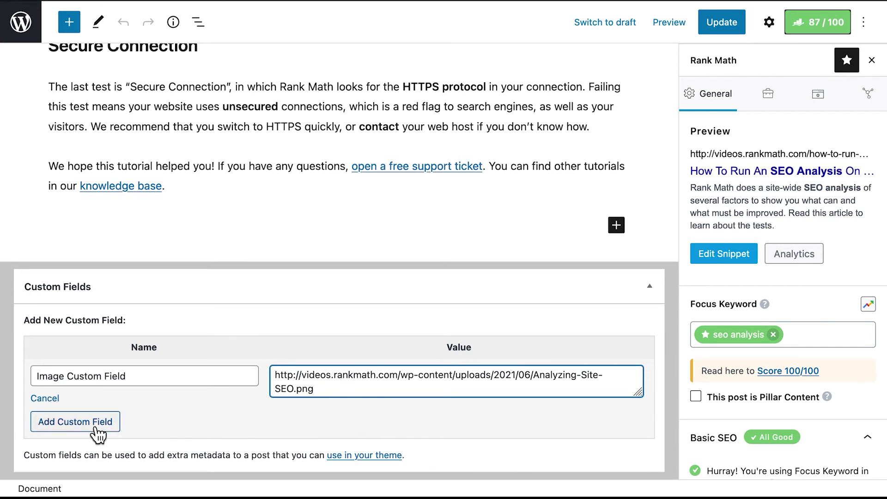
{"action": "left_click", "coordinate": [96, 429]}
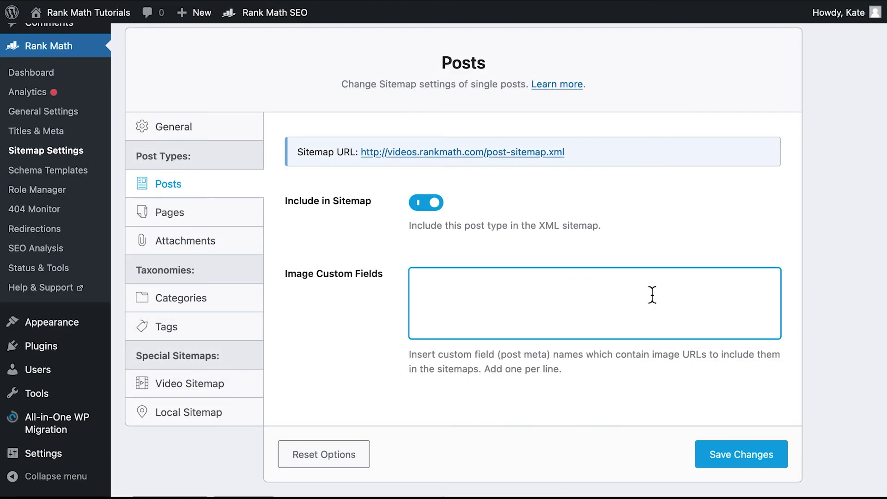
{"action": "type", "text": "Image Custom Fi"}
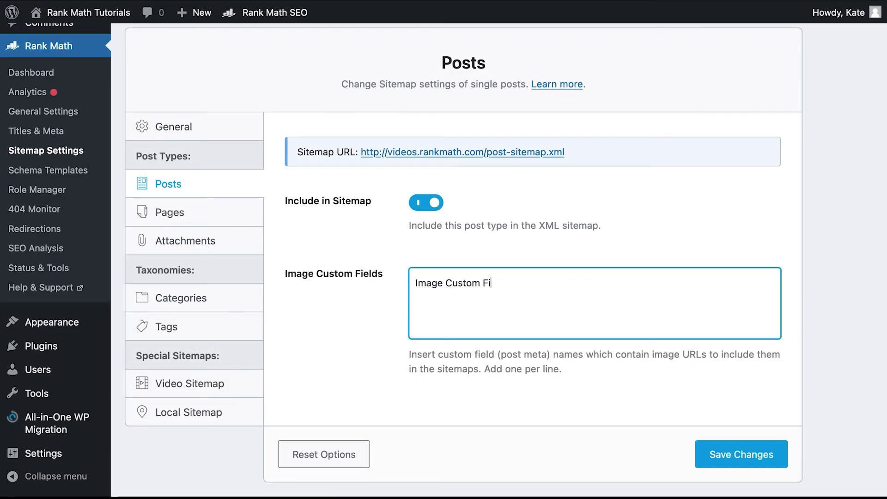
{"action": "left_click", "coordinate": [742, 457]}
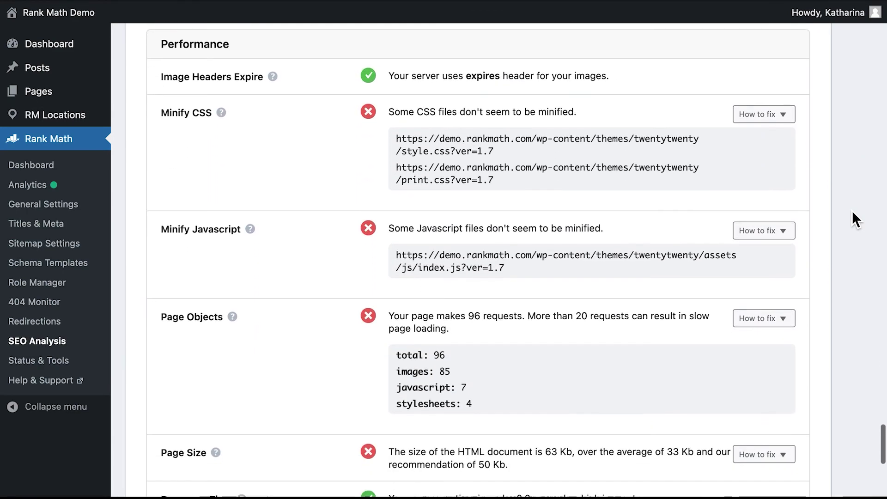
{"action": "scroll", "coordinate": [853, 211], "scroll_direction": "down", "scroll_amount": 2}
{"action": "scroll", "coordinate": [852, 211], "scroll_direction": "down", "scroll_amount": 8}
{"action": "scroll", "coordinate": [852, 211], "scroll_direction": "down", "scroll_amount": 2}
{"action": "scroll", "coordinate": [853, 211], "scroll_direction": "down", "scroll_amount": 2}
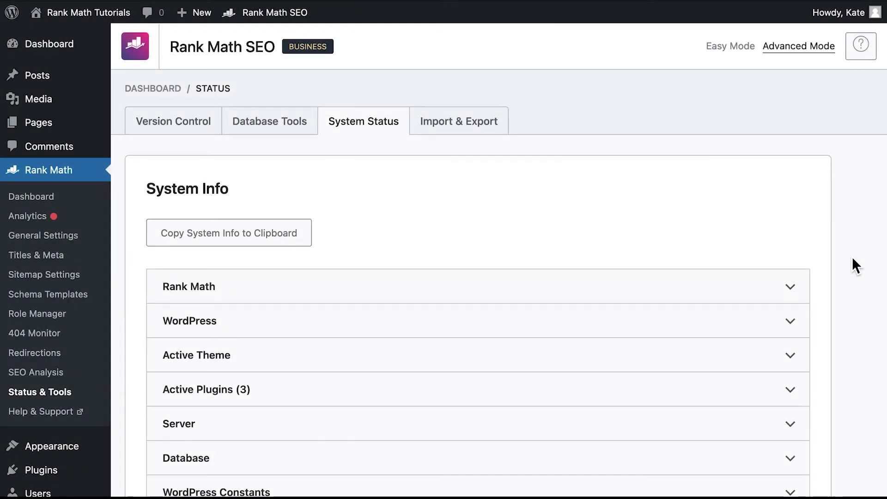
- Scroll through the System Info details
{"action": "scroll", "coordinate": [852, 257], "scroll_direction": "down", "scroll_amount": 1}
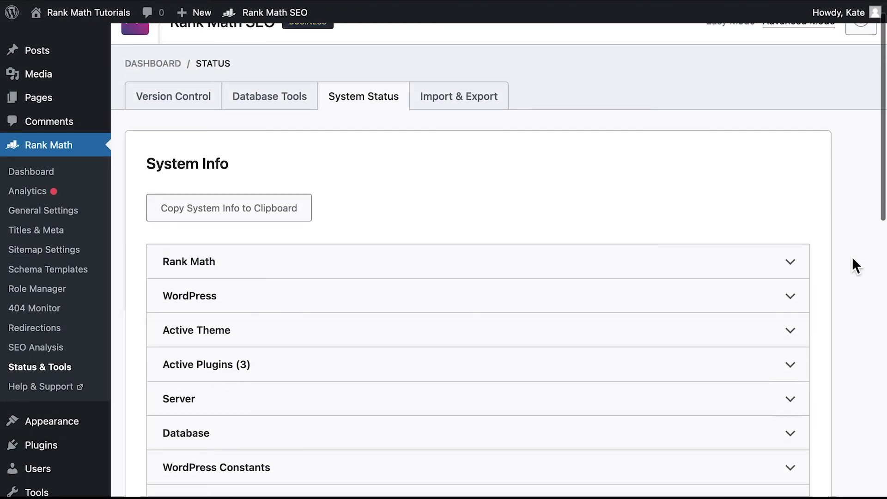
{"action": "scroll", "coordinate": [852, 257], "scroll_direction": "down", "scroll_amount": 2}
{"action": "scroll", "coordinate": [852, 256], "scroll_direction": "down", "scroll_amount": 4}
{"action": "scroll", "coordinate": [852, 258], "scroll_direction": "up", "scroll_amount": 3}
{"action": "scroll", "coordinate": [852, 258], "scroll_direction": "up", "scroll_amount": 2}
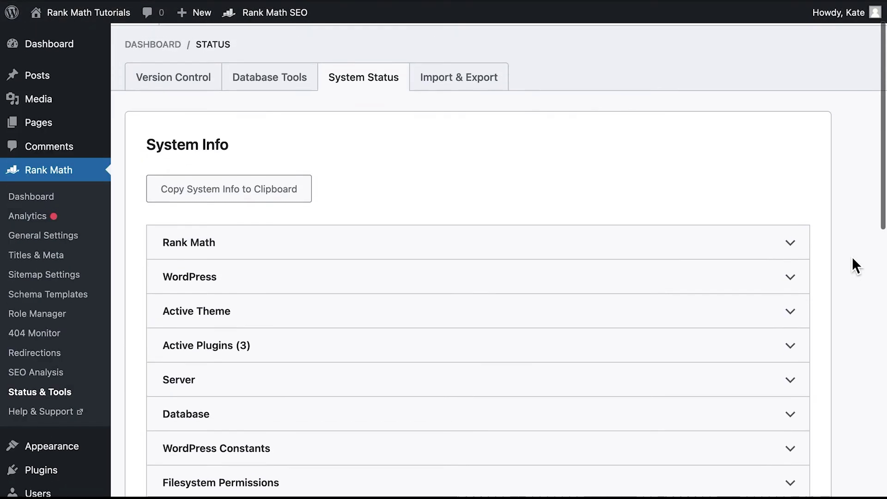
{"action": "scroll", "coordinate": [853, 258], "scroll_direction": "up", "scroll_amount": 1}
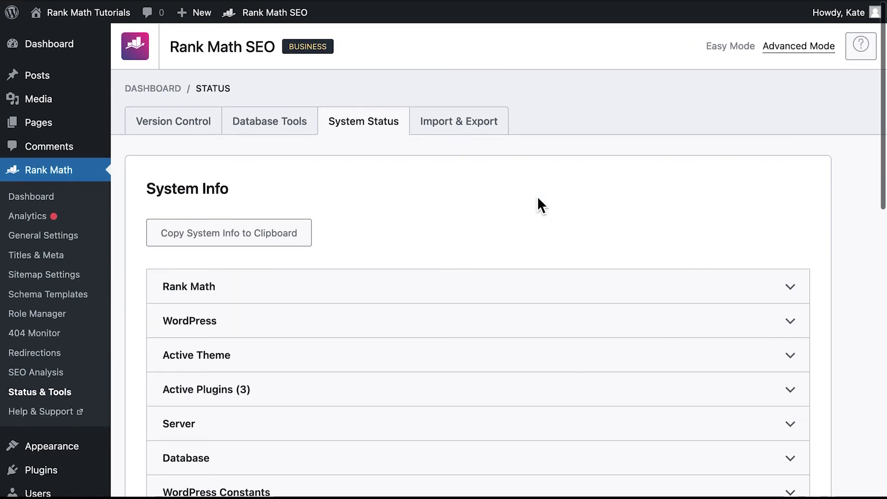
- On Version Control, keep rollback version 1.0.66 and review Beta Opt-in and Auto Update
{"action": "left_click", "coordinate": [206, 133]}
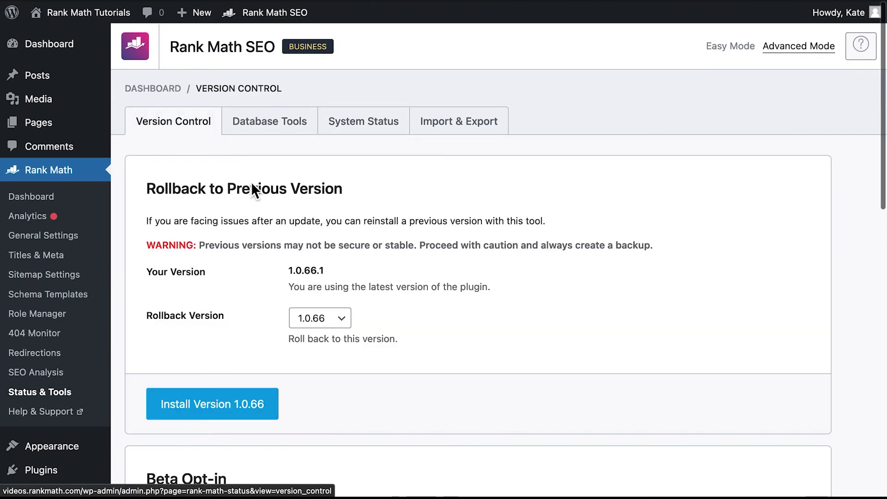
{"action": "left_click", "coordinate": [343, 319]}
{"action": "left_click", "coordinate": [342, 321]}
{"action": "scroll", "coordinate": [483, 368], "scroll_direction": "down", "scroll_amount": 3}
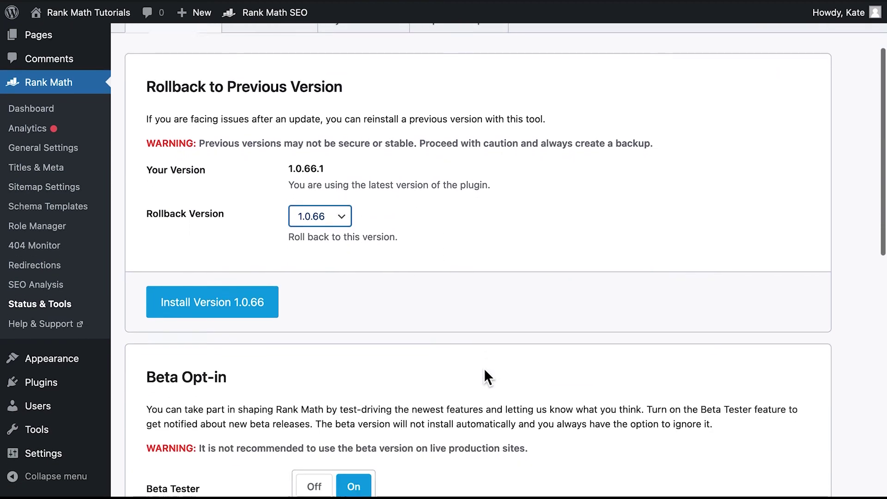
{"action": "scroll", "coordinate": [483, 367], "scroll_direction": "down", "scroll_amount": 2}
{"action": "scroll", "coordinate": [483, 368], "scroll_direction": "down", "scroll_amount": 3}
{"action": "scroll", "coordinate": [483, 258], "scroll_direction": "down", "scroll_amount": 6}
{"action": "scroll", "coordinate": [483, 257], "scroll_direction": "down", "scroll_amount": 2}
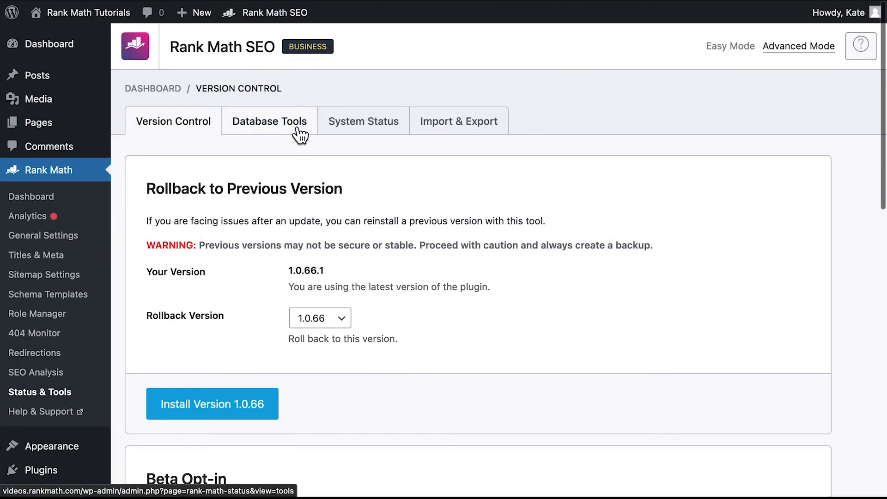
- Review Rank Math's Database Tools page of maintenance tools from top to bottom
{"action": "left_click", "coordinate": [298, 134]}
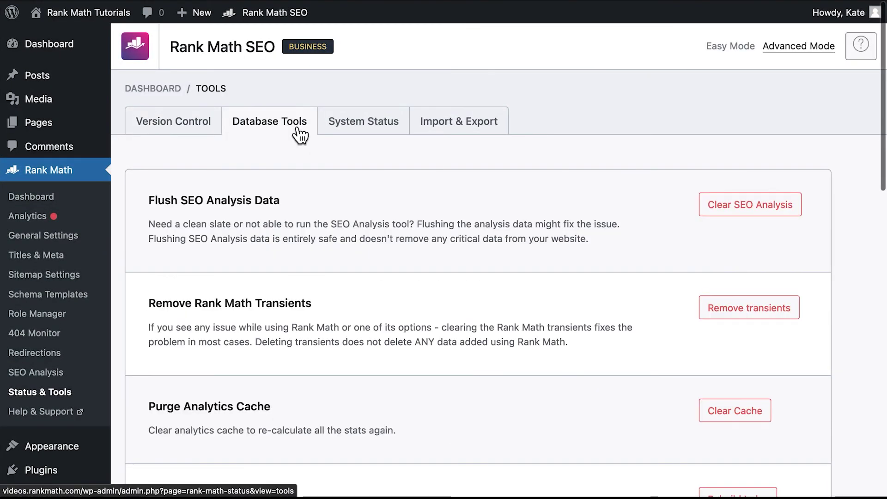
{"action": "scroll", "coordinate": [861, 245], "scroll_direction": "down", "scroll_amount": 5}
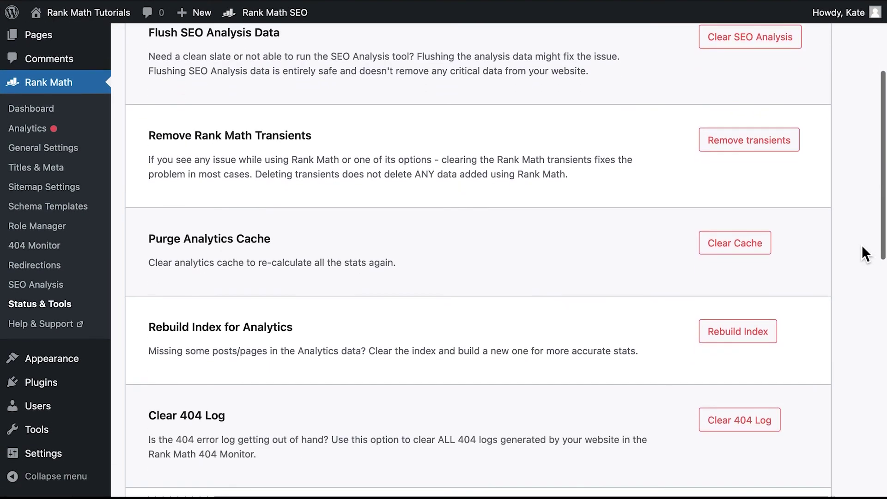
{"action": "scroll", "coordinate": [861, 245], "scroll_direction": "down", "scroll_amount": 4}
{"action": "scroll", "coordinate": [861, 245], "scroll_direction": "down", "scroll_amount": 2}
{"action": "scroll", "coordinate": [861, 245], "scroll_direction": "down", "scroll_amount": 3}
{"action": "scroll", "coordinate": [861, 245], "scroll_direction": "down", "scroll_amount": 3}
{"action": "scroll", "coordinate": [861, 245], "scroll_direction": "up", "scroll_amount": 8}
{"action": "scroll", "coordinate": [861, 245], "scroll_direction": "up", "scroll_amount": 7}
{"action": "scroll", "coordinate": [861, 245], "scroll_direction": "up", "scroll_amount": 2}
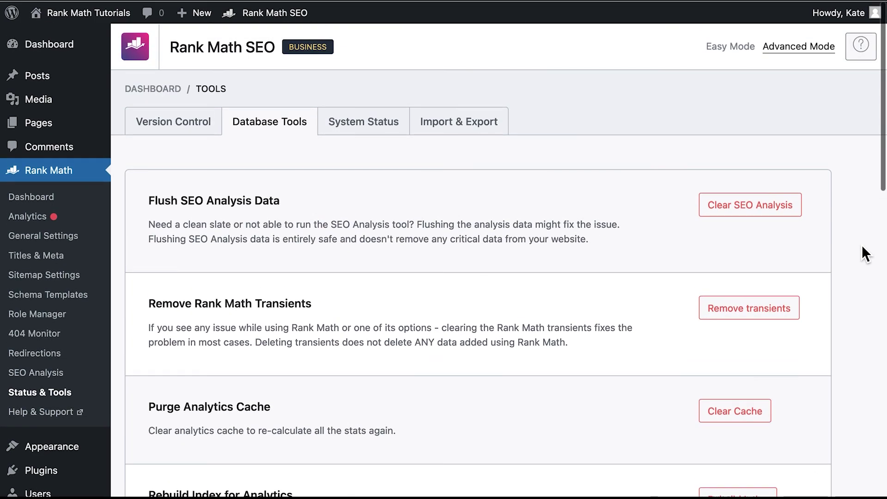
- Browse the Import & Export sections: plugin settings, CSV import, other plugins, backups
{"action": "left_click", "coordinate": [449, 138]}
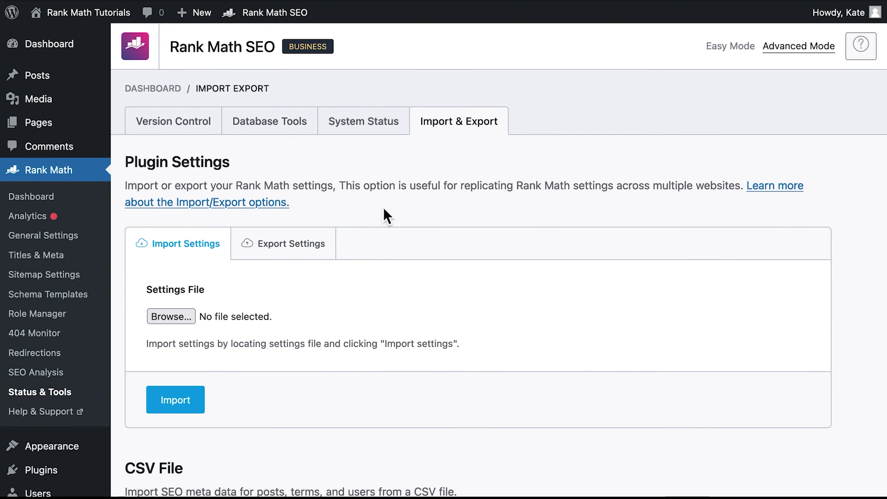
{"action": "scroll", "coordinate": [383, 211], "scroll_direction": "down", "scroll_amount": 2}
{"action": "scroll", "coordinate": [383, 212], "scroll_direction": "down", "scroll_amount": 10}
{"action": "scroll", "coordinate": [383, 212], "scroll_direction": "down", "scroll_amount": 3}
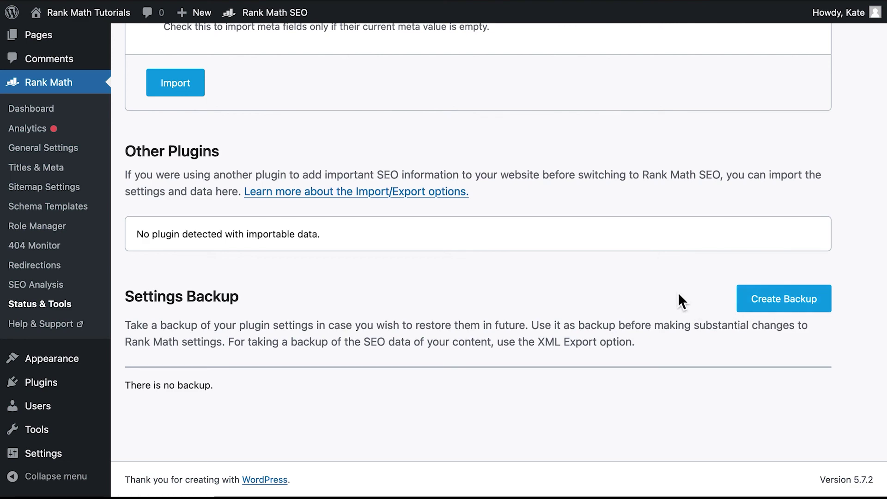
{"action": "scroll", "coordinate": [678, 300], "scroll_direction": "up", "scroll_amount": 5}
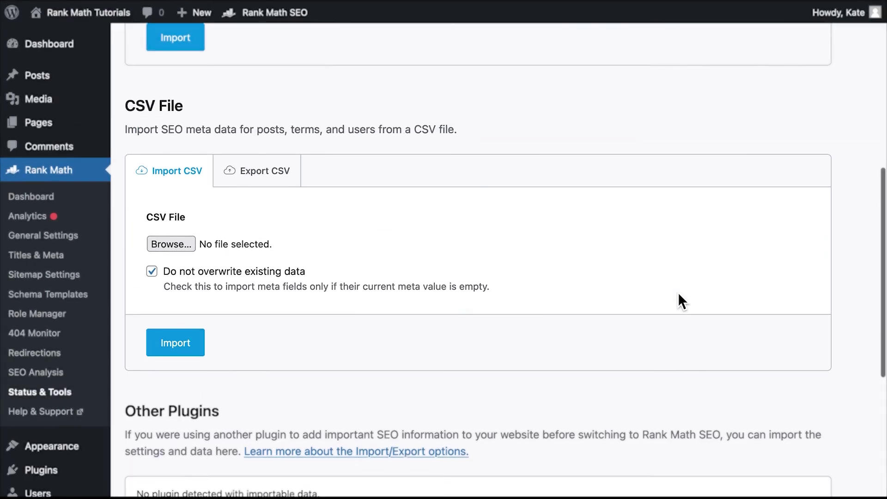